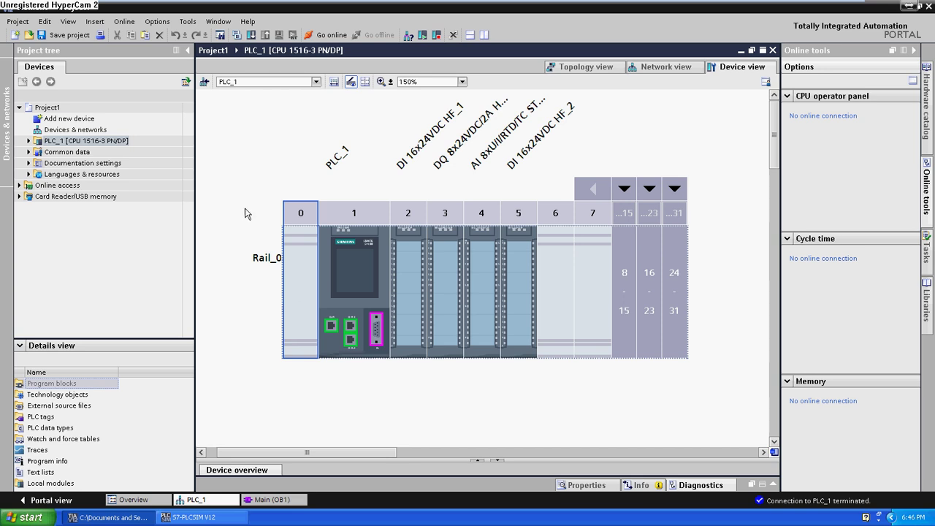
- Show TIA Portal's V12 Update 1 installed software list with STEP 7 options expanded to SINAMICS Startdrive
left_click(247, 22)
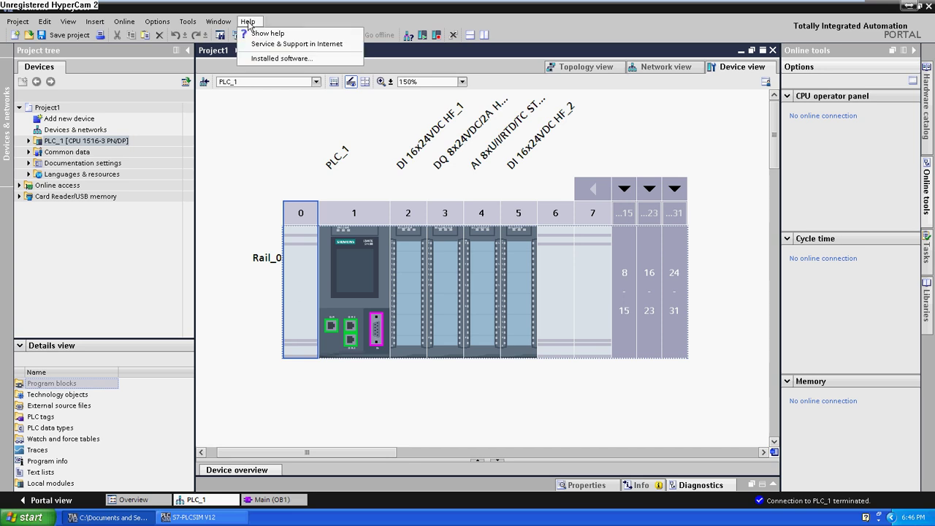
left_click(262, 60)
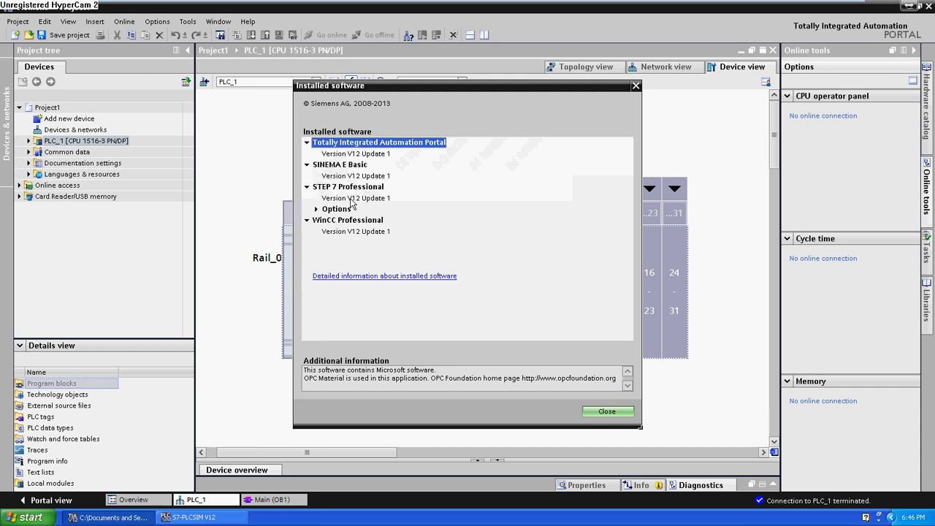
left_click(315, 209)
- Close TIA Portal's software list, check that S7-PLCSIM is Version V12.0, then close its list
left_click(607, 411)
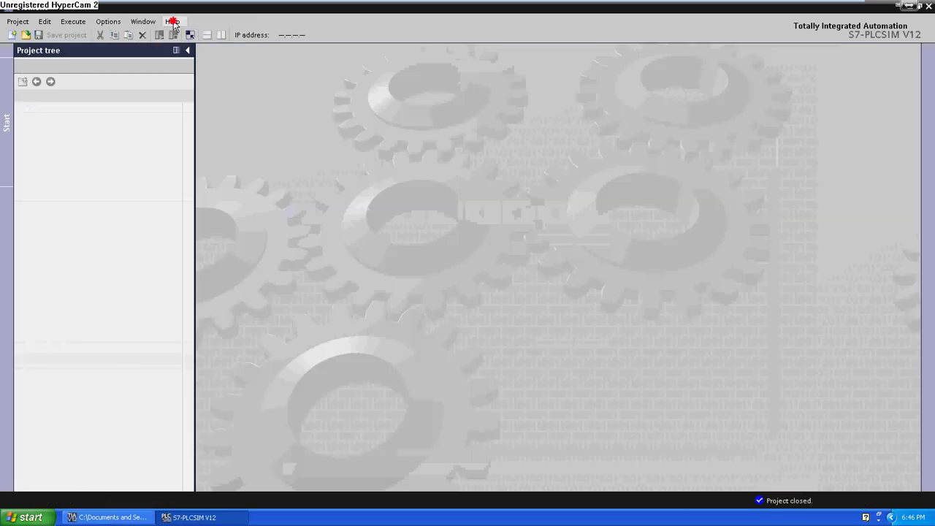
left_click(173, 21)
left_click(205, 59)
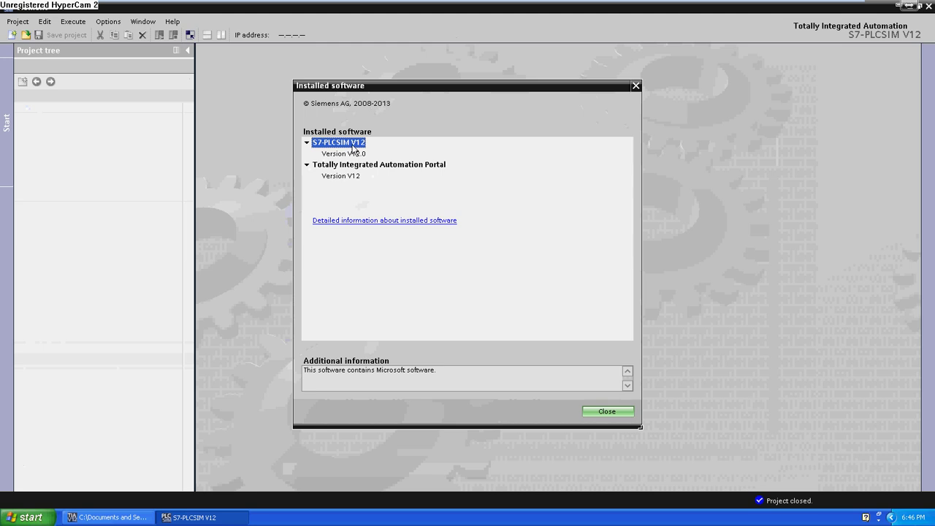
left_click(607, 411)
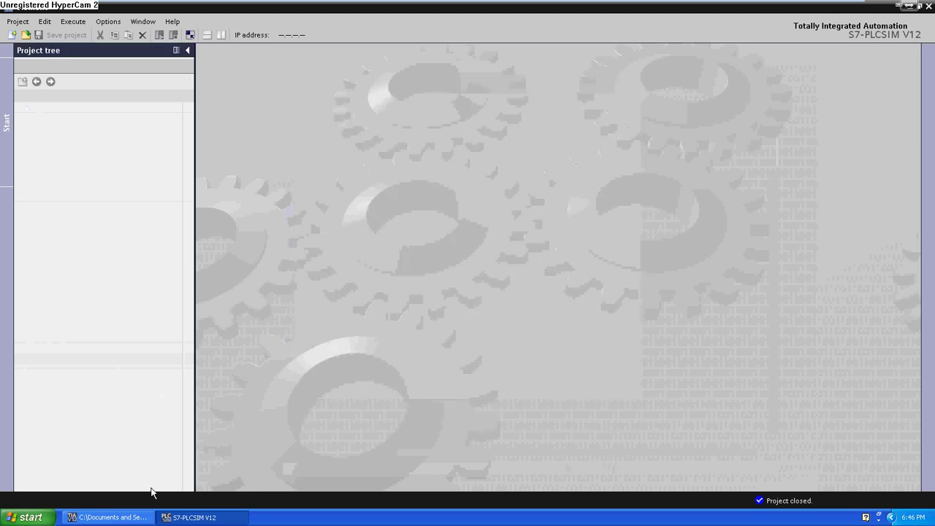
- Back in TIA Portal, expand PLC_1 > Program blocks and open the Main [OB1] ladder
key("alt+Tab")
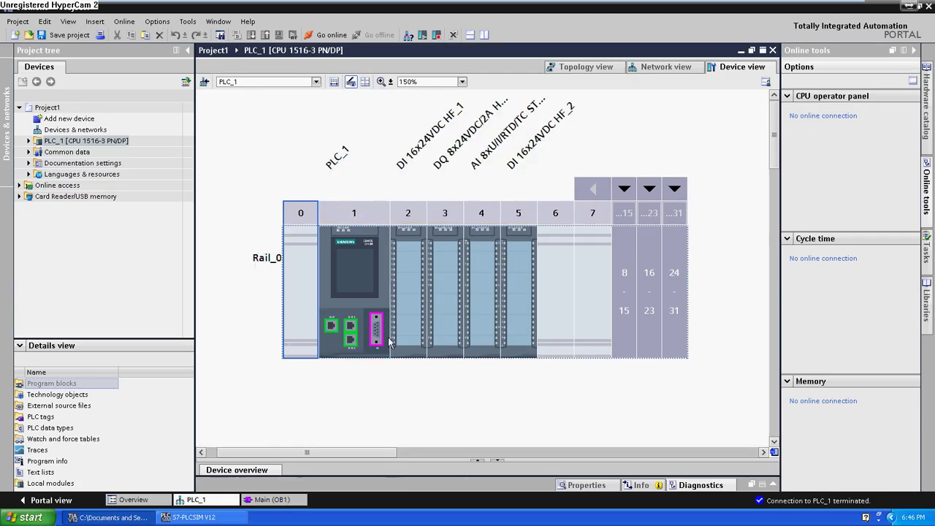
left_click(28, 141)
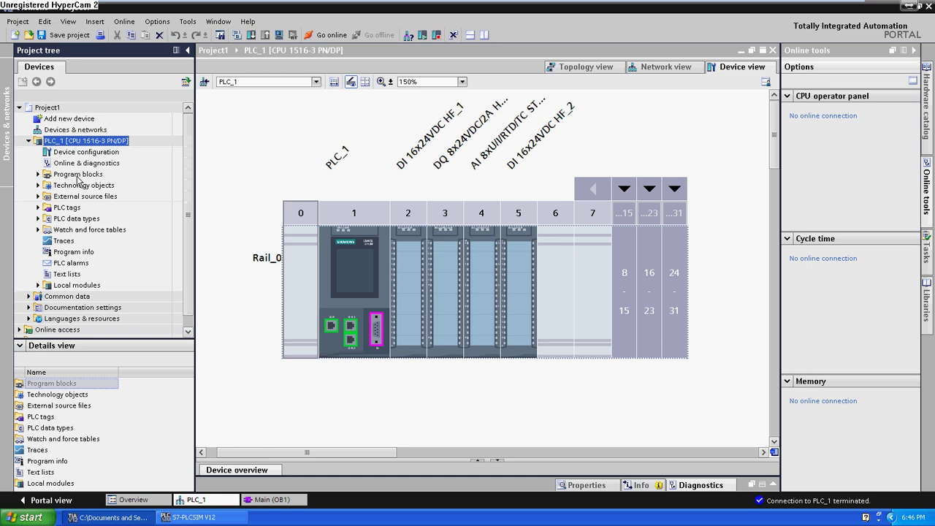
left_click(60, 174)
left_click(38, 174)
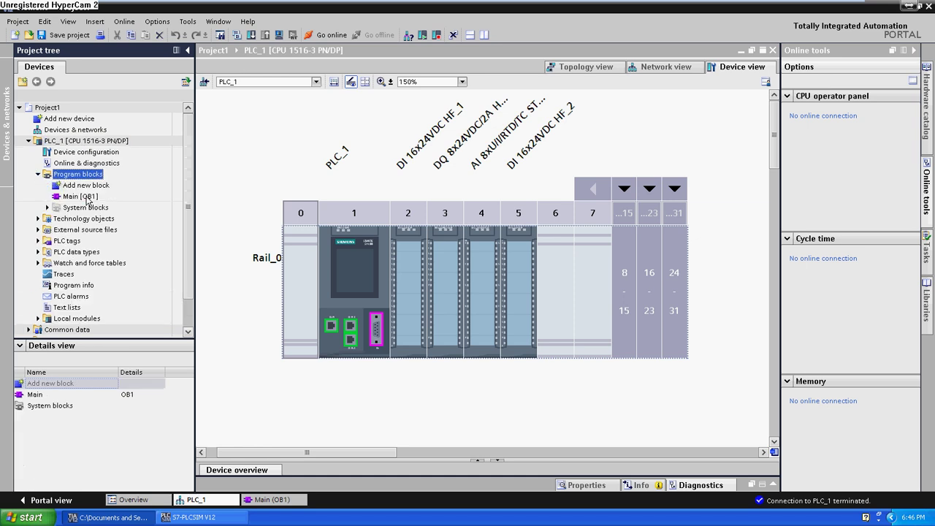
double_click(89, 197)
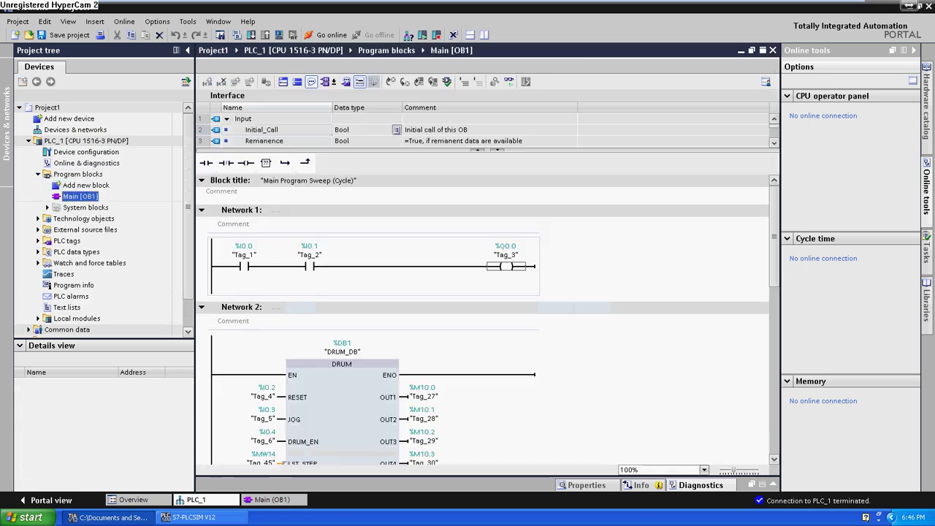
- Compile PLC_1 from its device configuration with 0 errors and 0 warnings, then hide the results
double_click(86, 152)
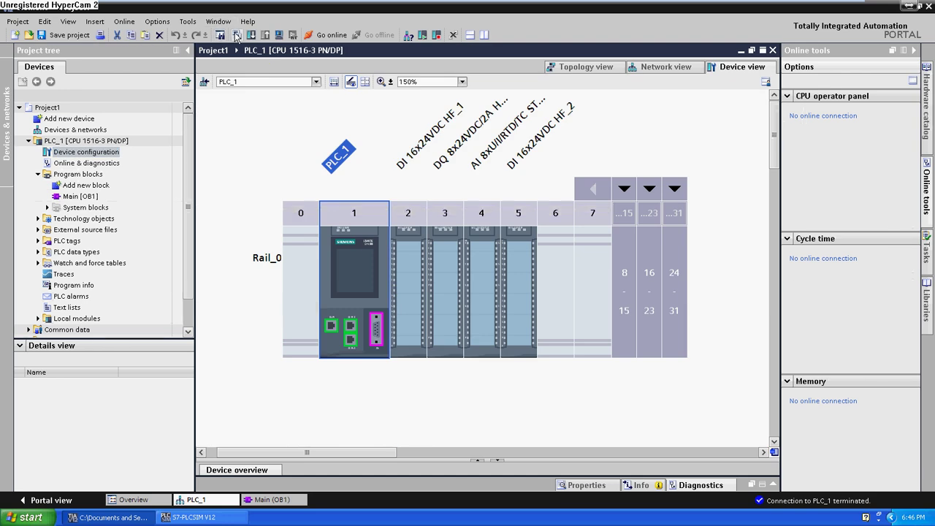
left_click(236, 35)
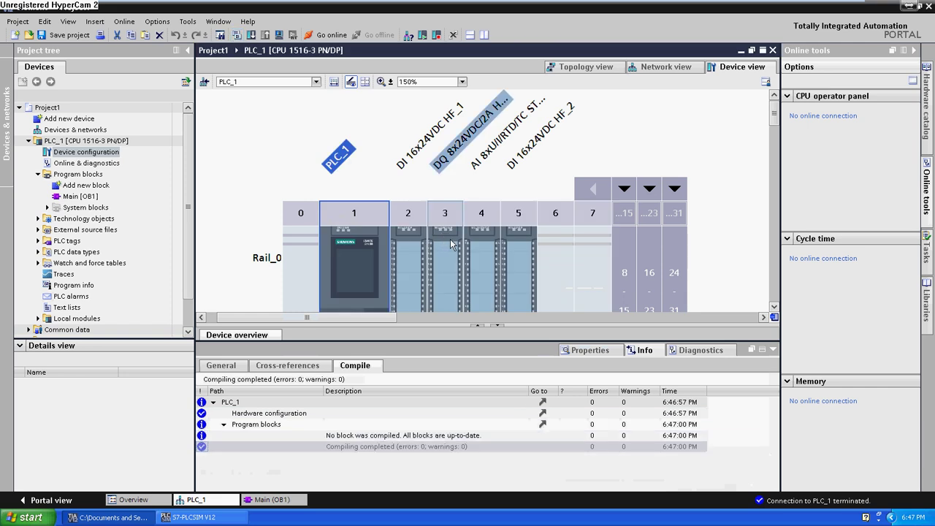
left_click(772, 349)
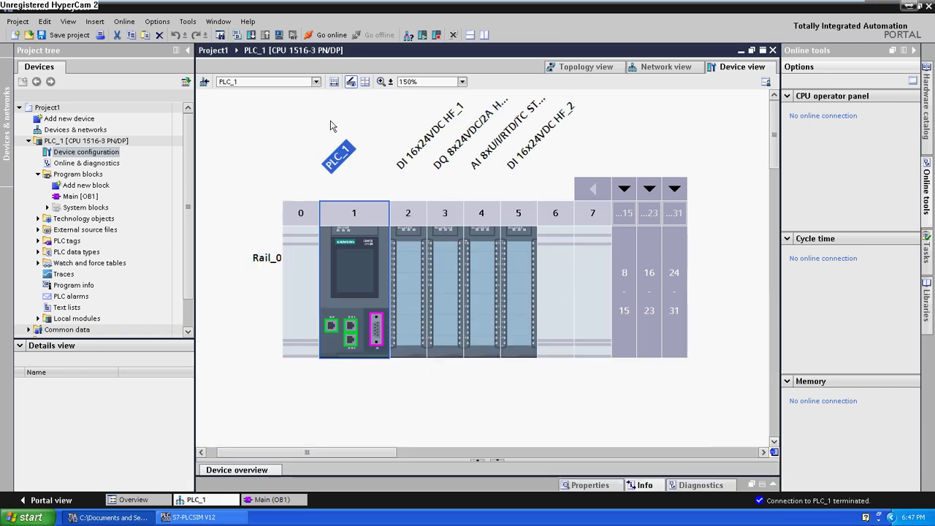
- Start the PLC_1 simulation via Online > Simulation, reaching the online-interfaces-disabled warning
left_click(125, 22)
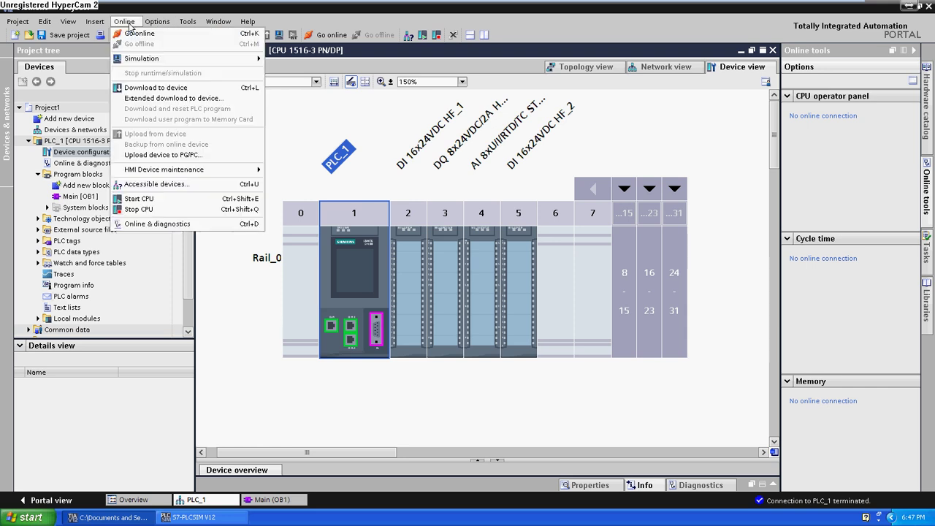
mouse_move(164, 63)
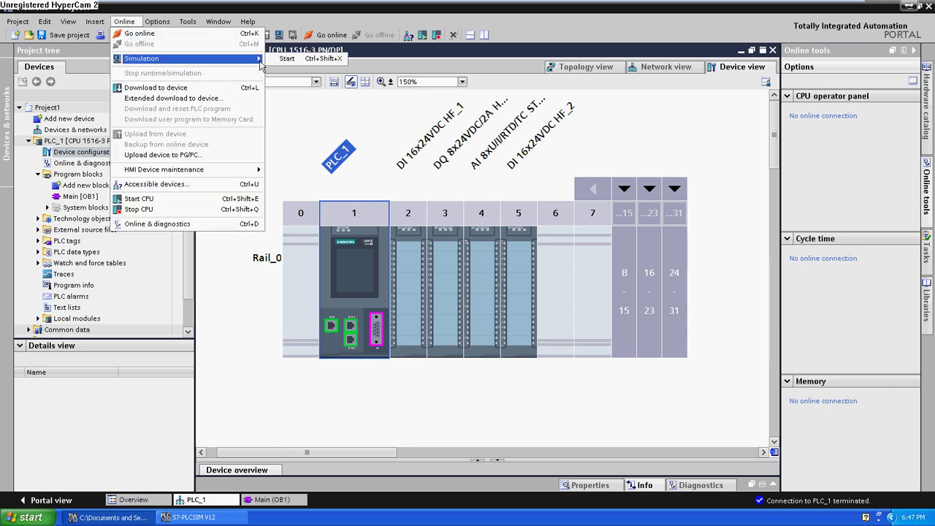
left_click(303, 64)
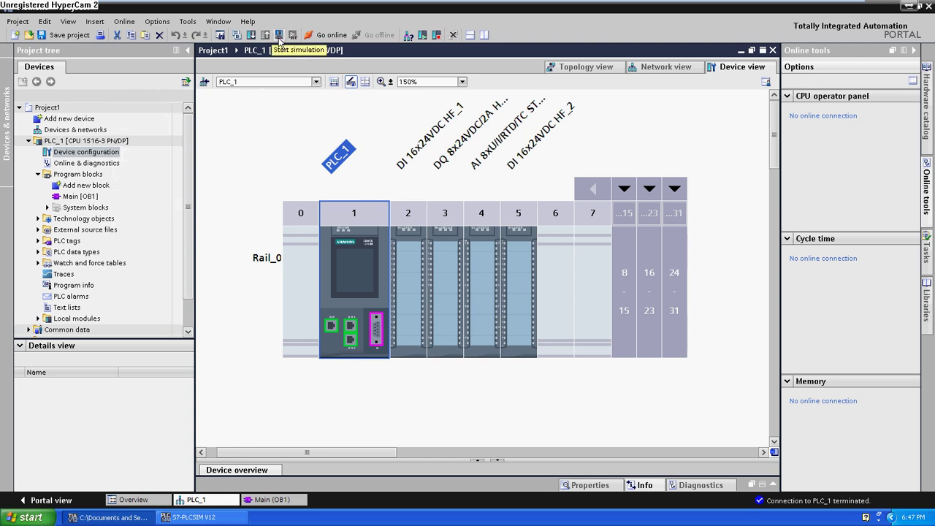
left_click(279, 36)
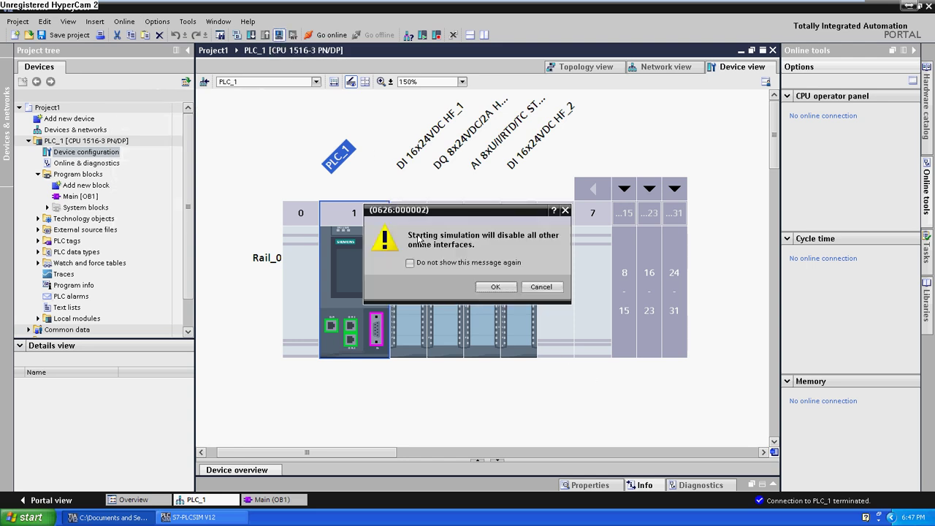
- Confirm the warning and create simulation project Project5 with PLC_1 [SIM-1500] at 192.168.0.1
left_click(495, 286)
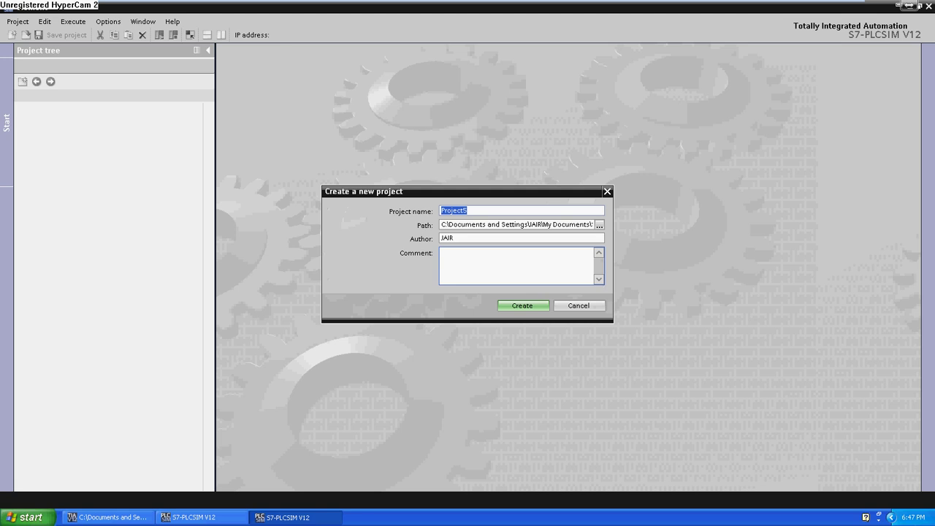
left_click(474, 209)
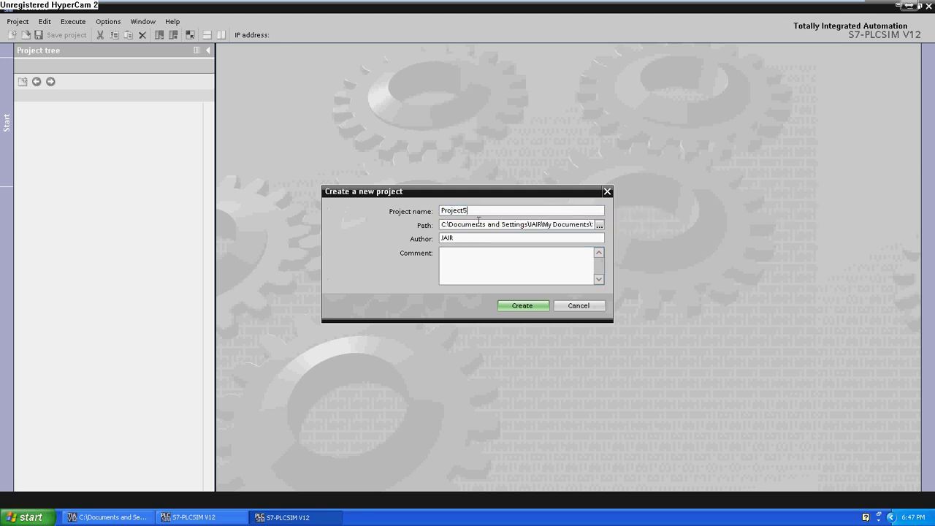
left_click(523, 306)
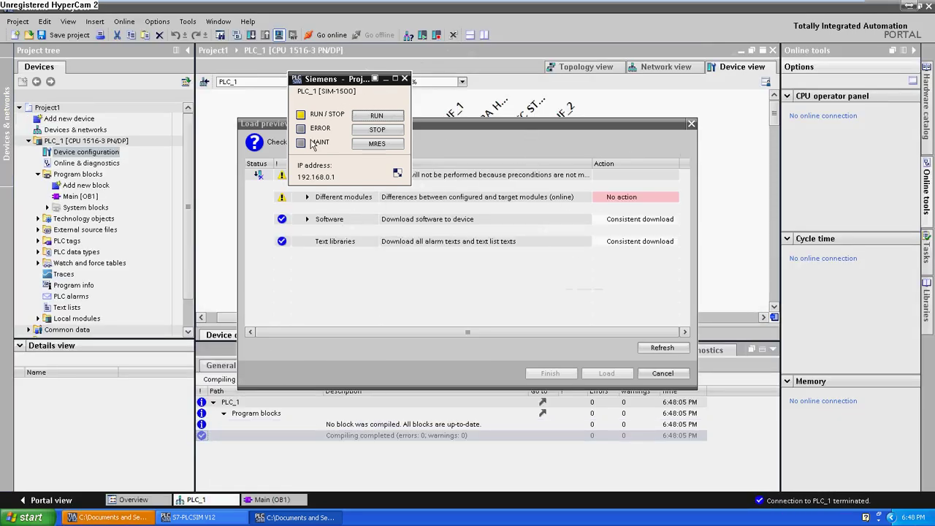
- In the load preview, accept all for Different modules and load the program to the simulated PLC
left_click_drag(322, 82, 172, 115)
left_click(410, 154)
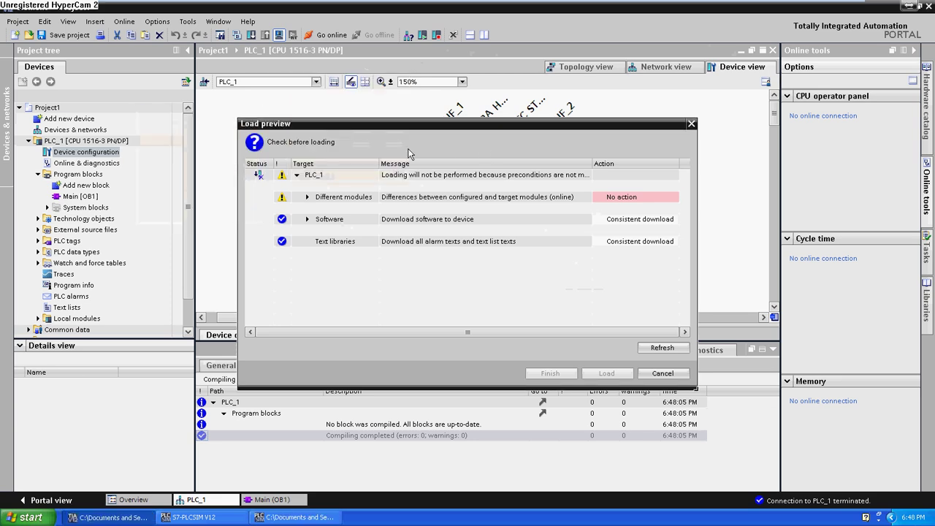
left_click(647, 198)
left_click(655, 201)
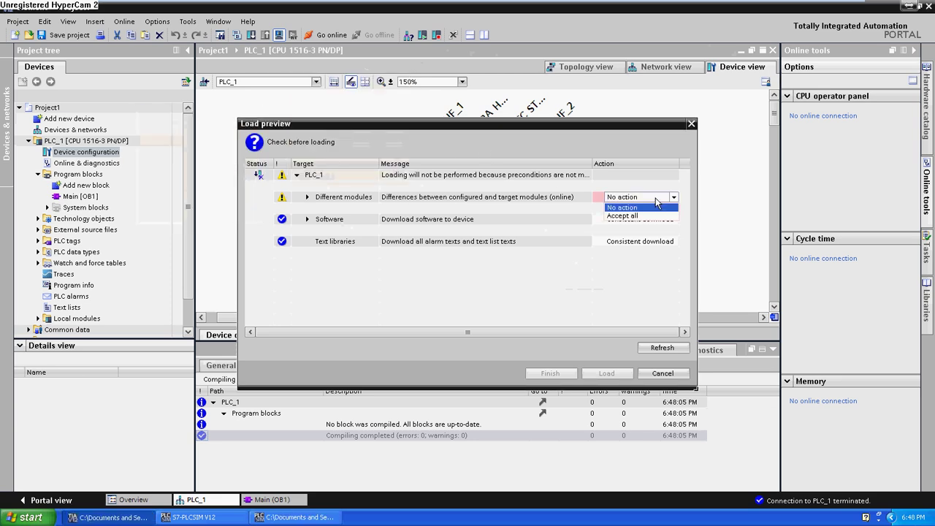
left_click(622, 216)
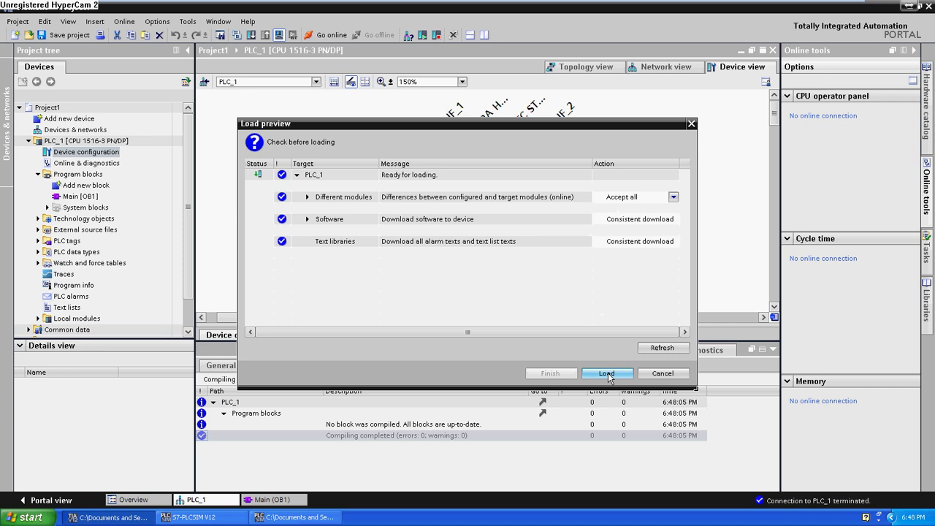
left_click(307, 197)
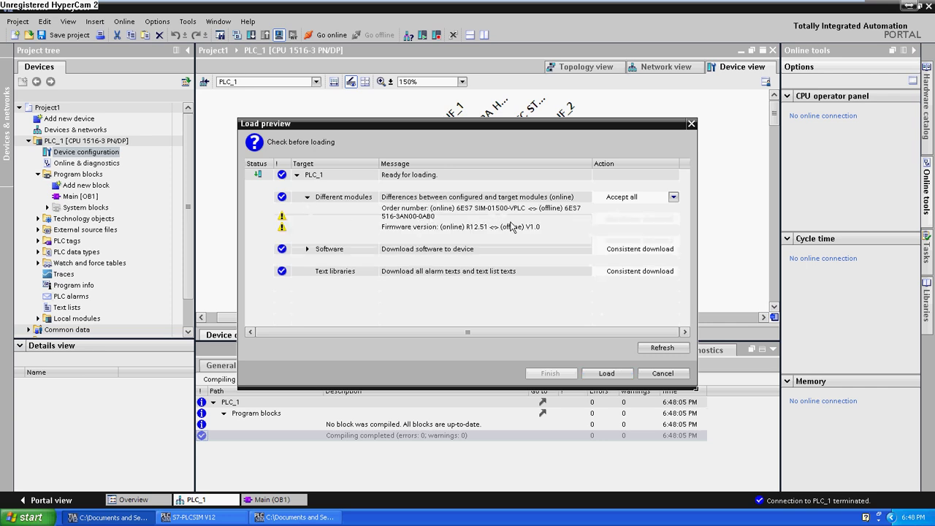
left_click(606, 373)
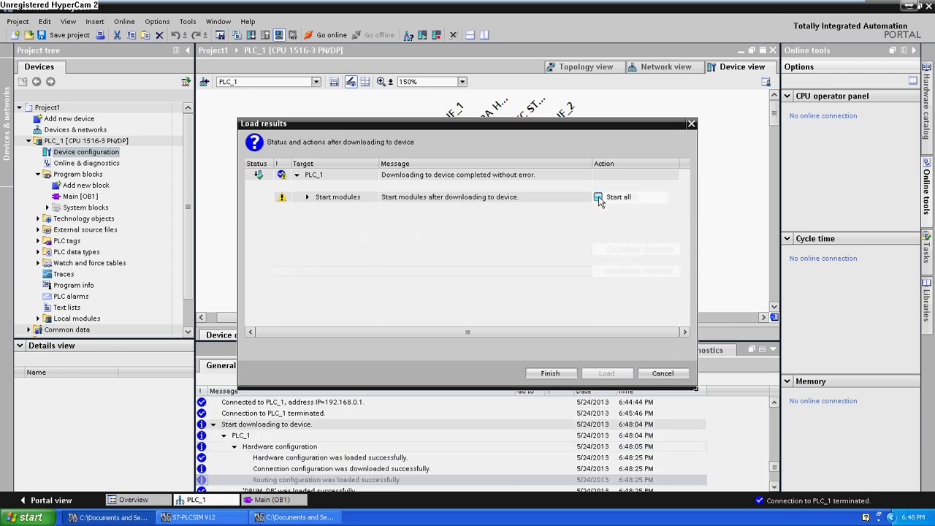
- Tick Start all in Load results and finish, loading with 0 errors and starting PLC_1
left_click(598, 198)
left_click(307, 196)
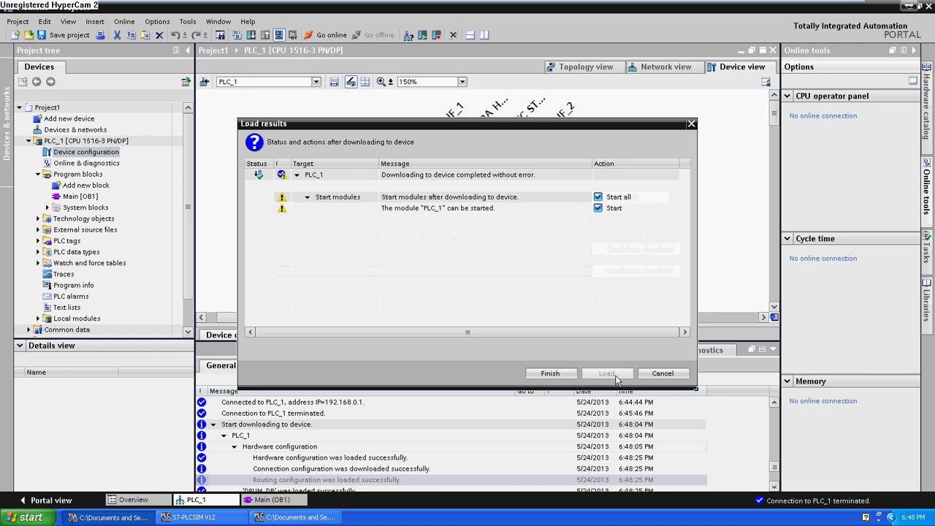
left_click(557, 374)
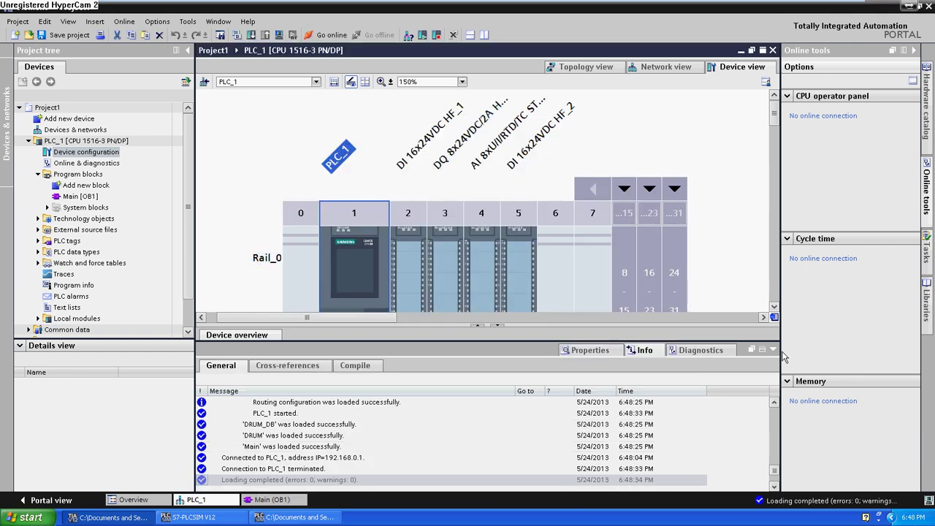
- Collapse the Inspector window, glance at S7-PLCSIM, and return to the PLC_1 rack view
left_click(722, 340)
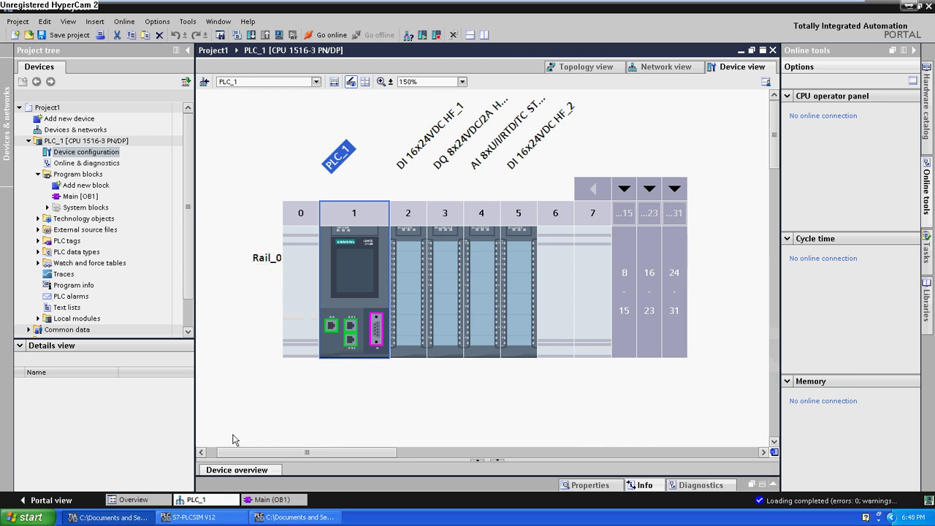
left_click(226, 520)
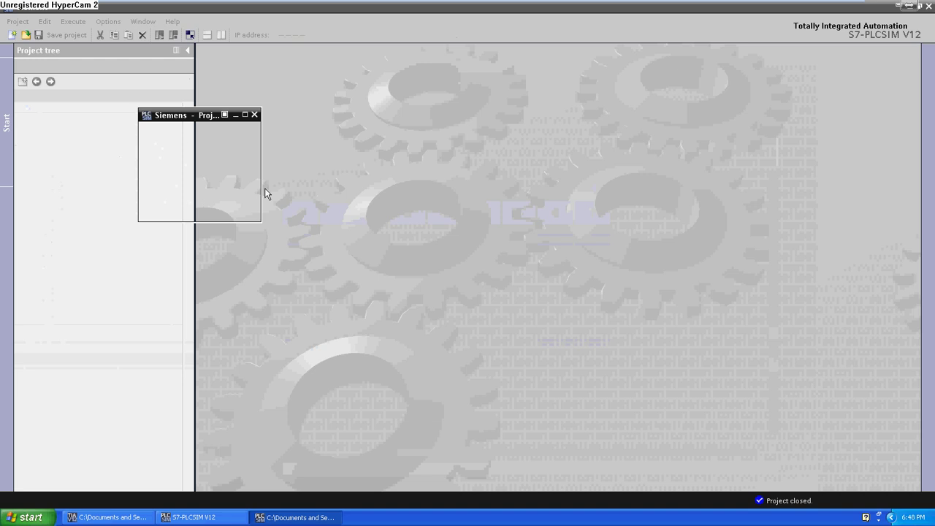
left_click(108, 517)
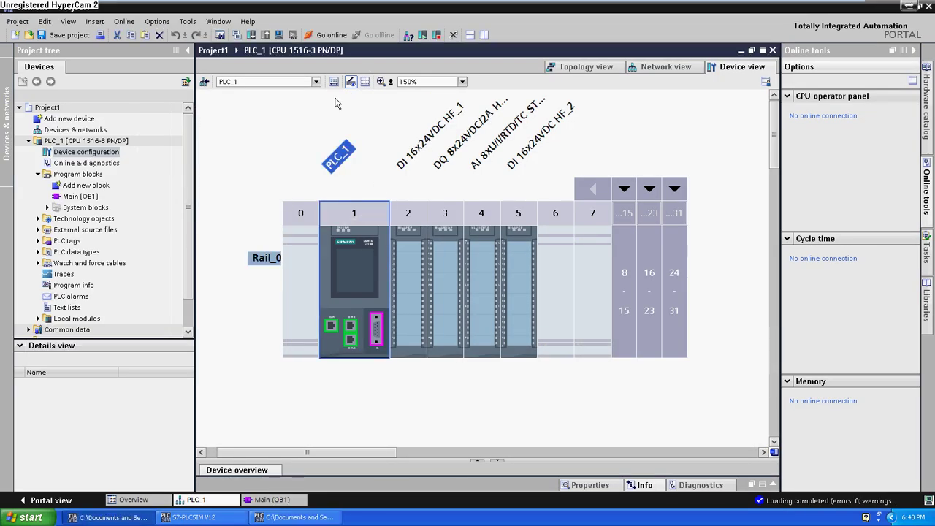
- Go online with PLC_1, confirm all modules OK and CPU in RUN, then collapse Diagnostics
left_click(325, 34)
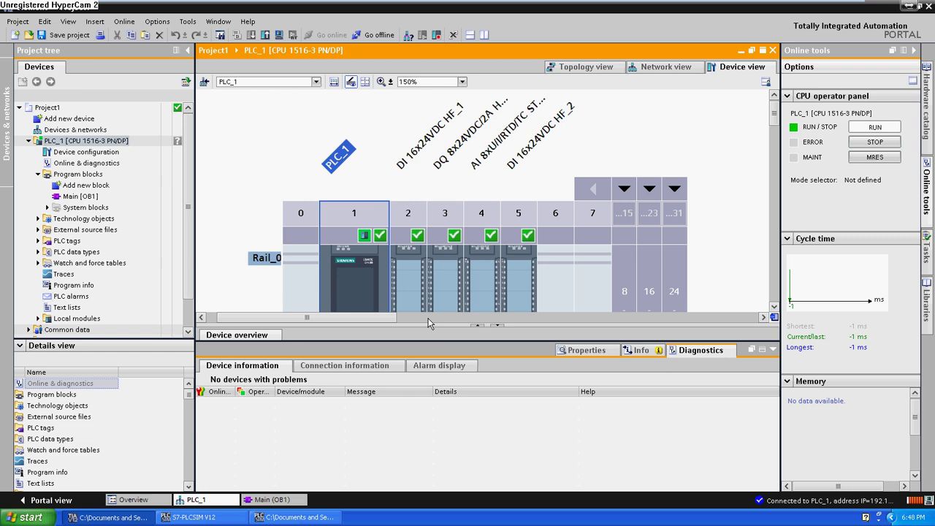
left_click(459, 252)
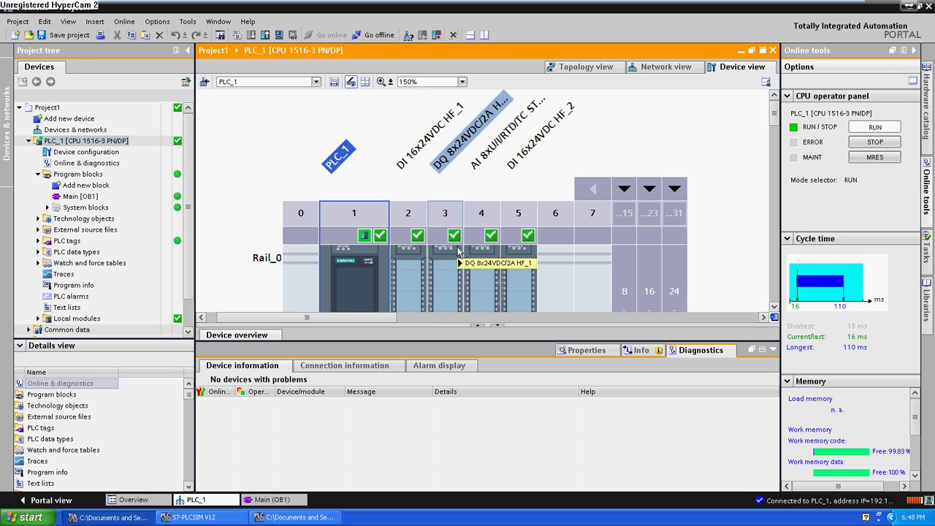
left_click(584, 153)
left_click(773, 350)
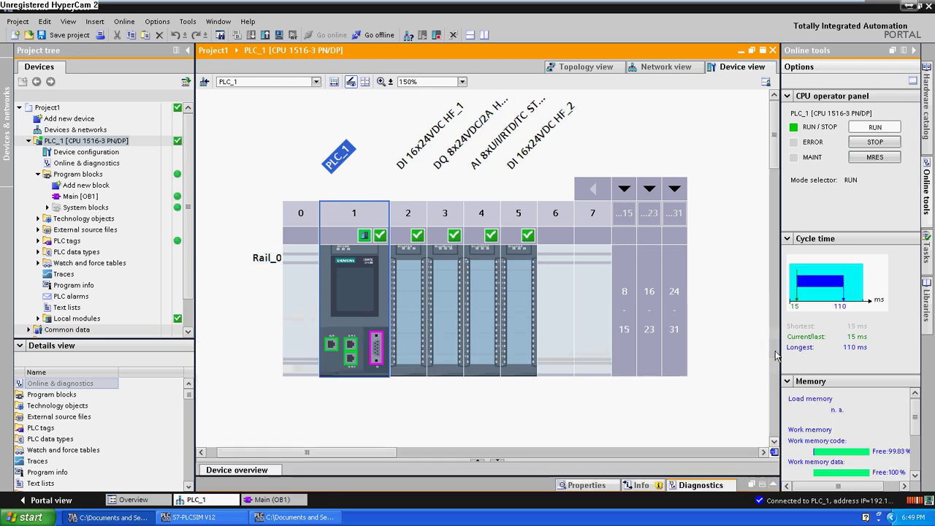
- Open Main [OB1] and turn on monitoring to see live FALSE states on the DRUM block
double_click(80, 196)
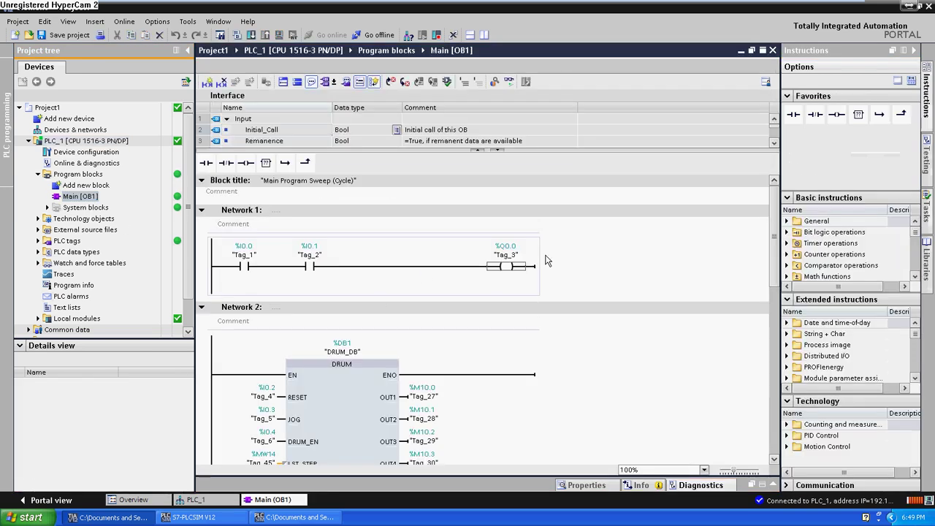
left_click(548, 261)
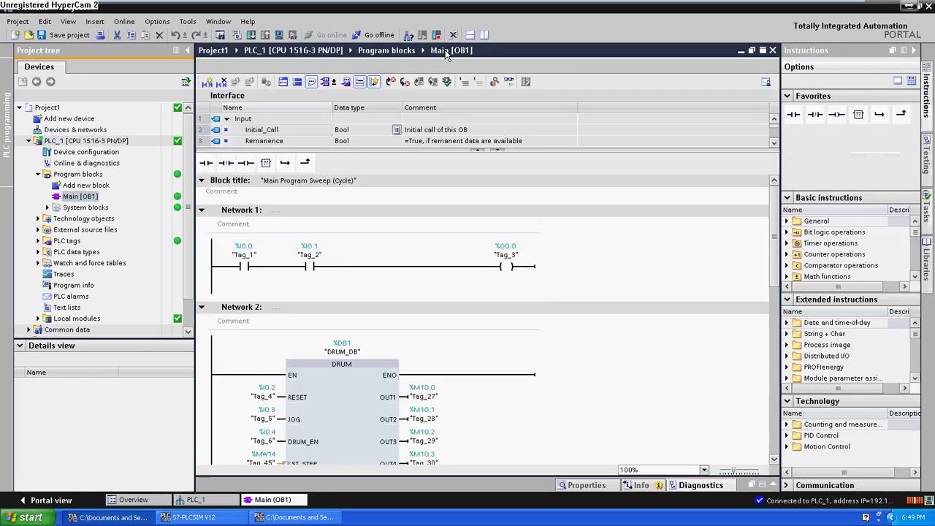
left_click(509, 82)
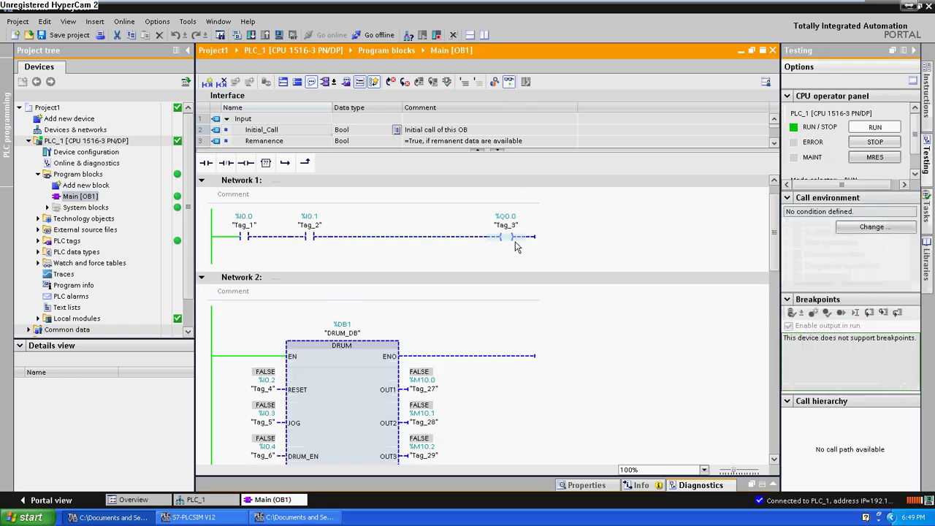
scroll(577, 241, "down", 5)
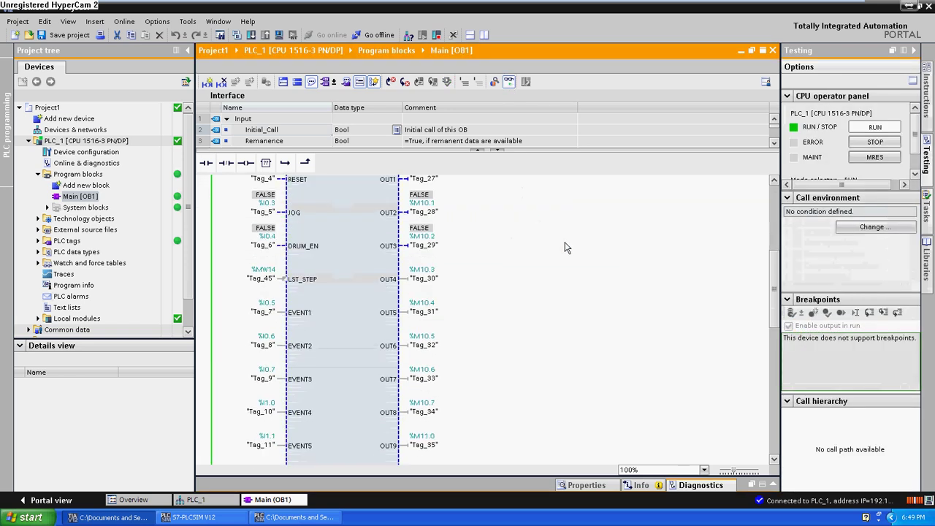
scroll(565, 247, "up", 6)
- Switch the simulated CPU to STOP from the S7-PLCSIM panel and return to TIA Portal
left_click(294, 517)
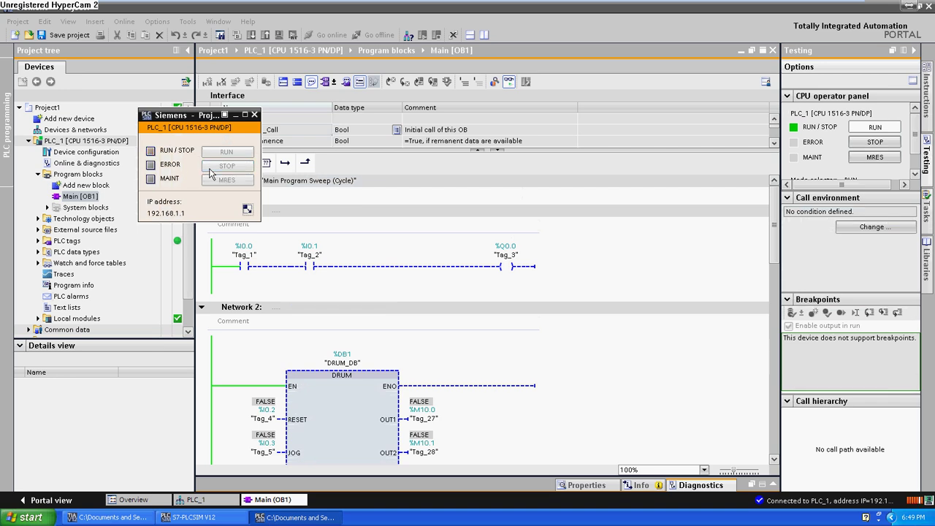
left_click(231, 166)
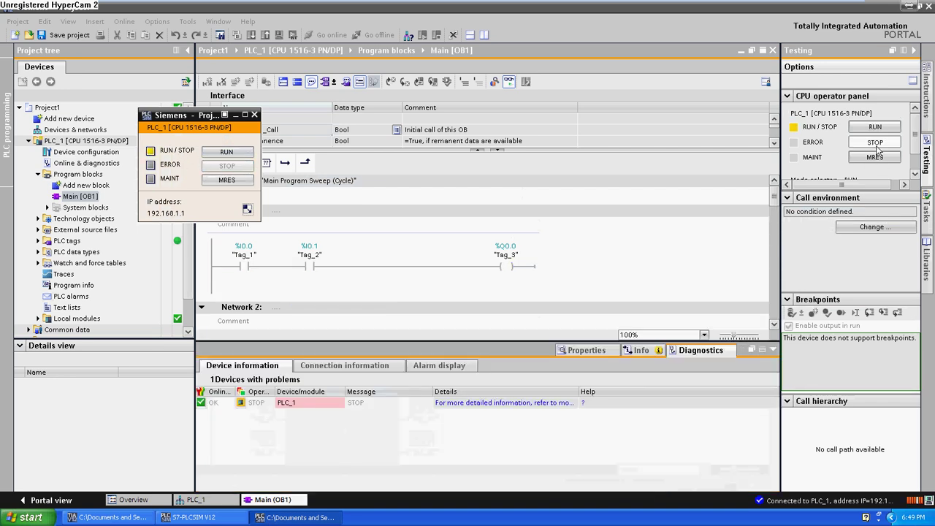
left_click(853, 151)
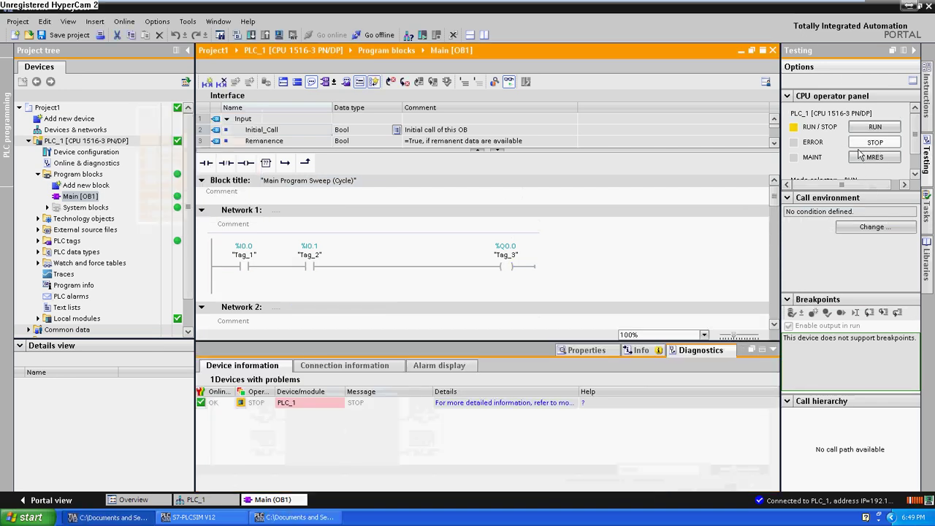
- Switch S7-PLCSIM to project view on Project5's PLC_1 device configuration, then return to TIA Portal
left_click(204, 517)
left_click(32, 109)
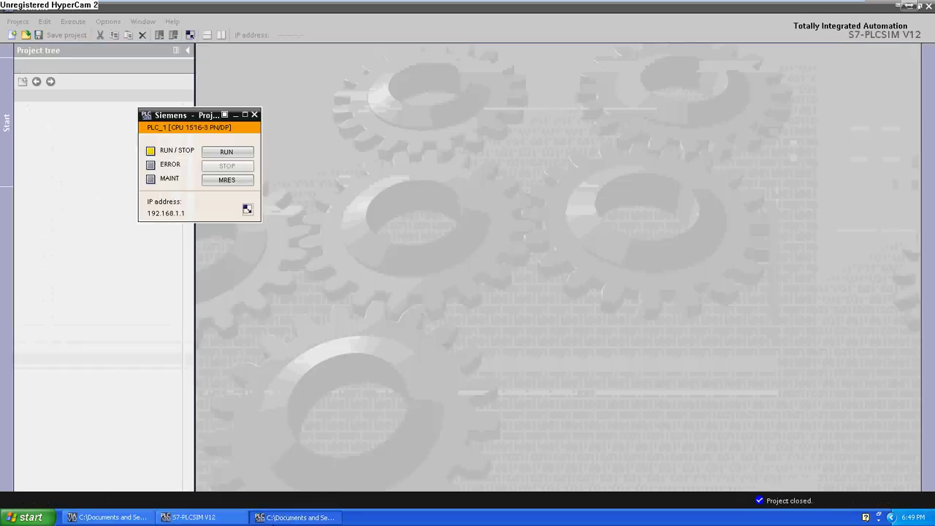
left_click(225, 116)
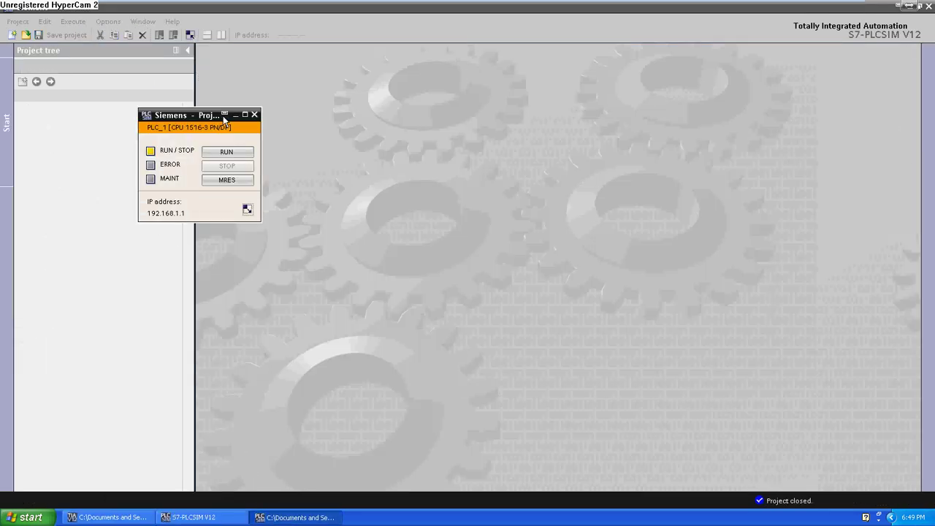
left_click(80, 129)
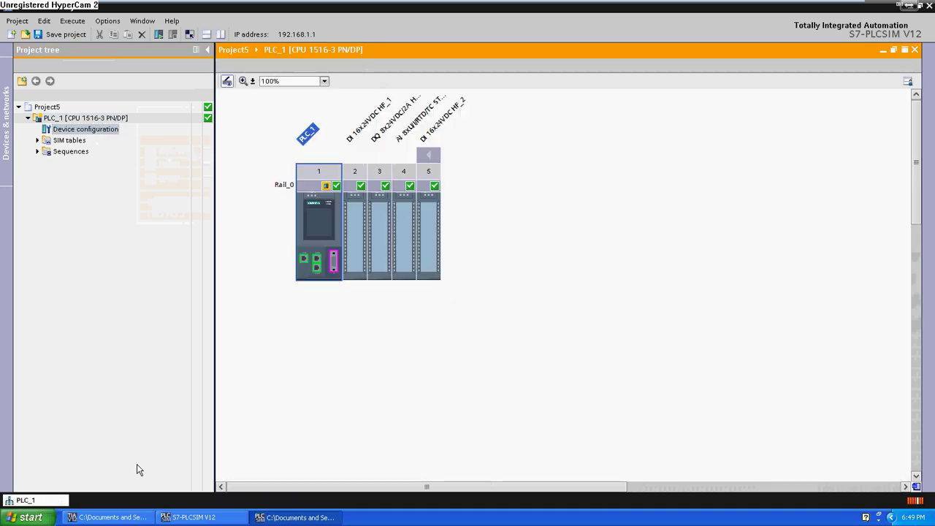
left_click(109, 517)
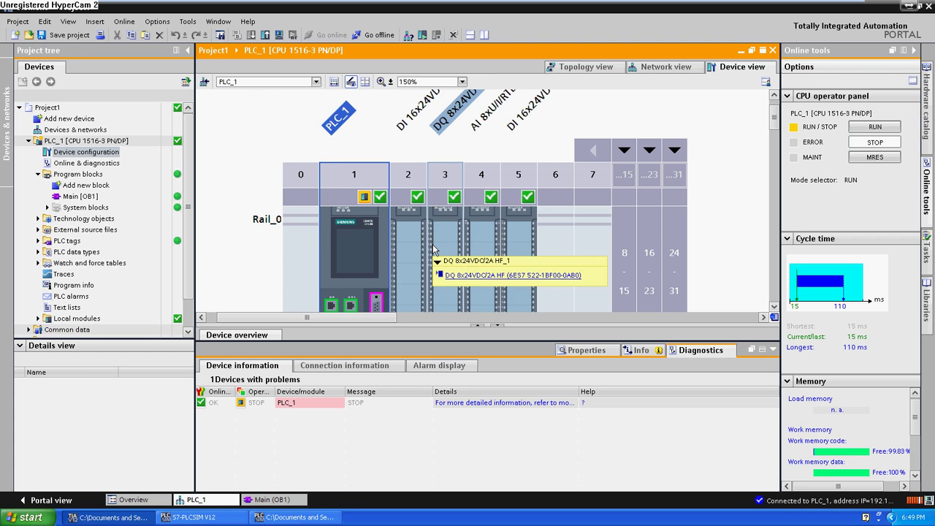
- Collapse the diagnostics pane, select the DI 16x24VDC module in slot 2, and switch to S7-PLCSIM
left_click(773, 351)
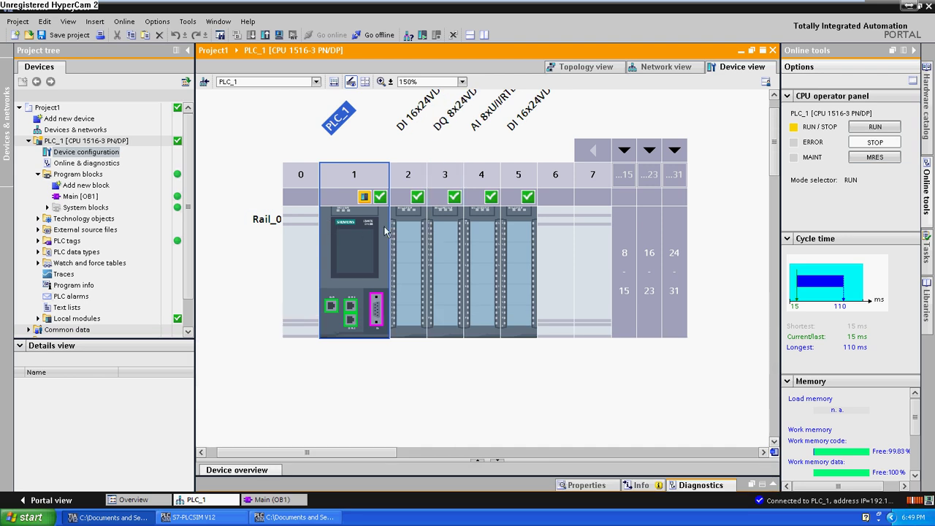
left_click(406, 242)
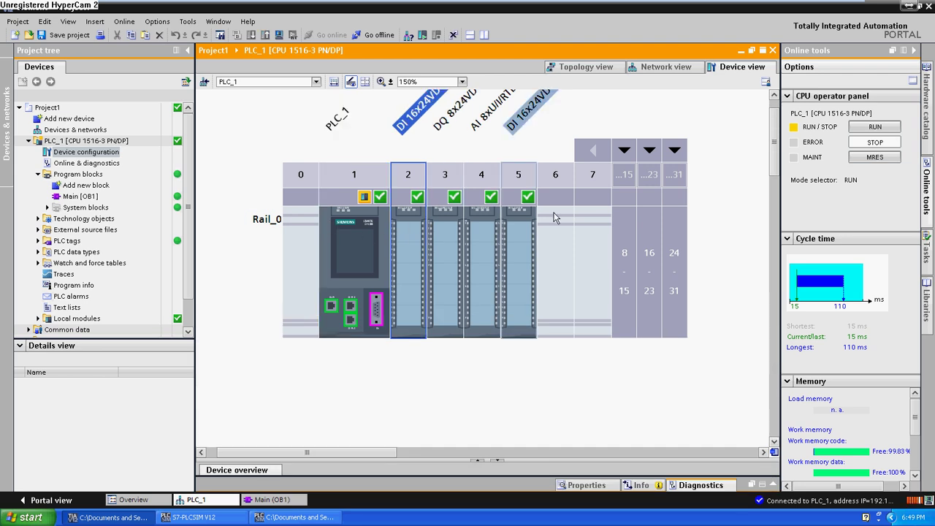
left_click(298, 518)
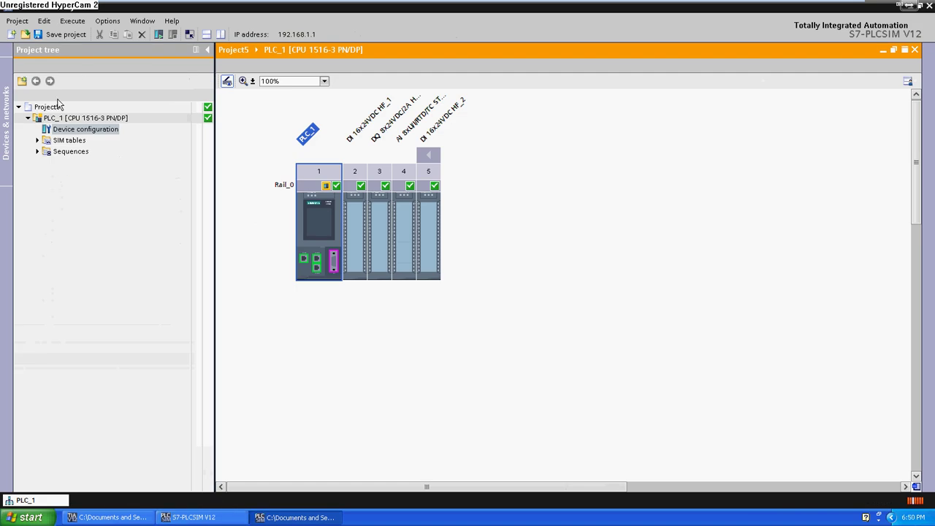
- Open SIM table_1 and enter addresses i0.0, i0.1 and q0 for Tag_1, Tag_2 and Tag_3
left_click(37, 141)
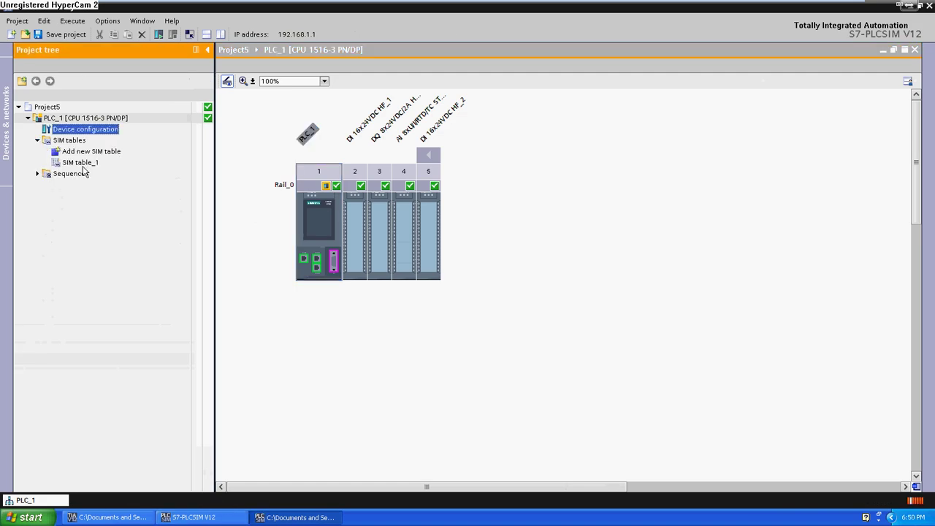
left_click(80, 163)
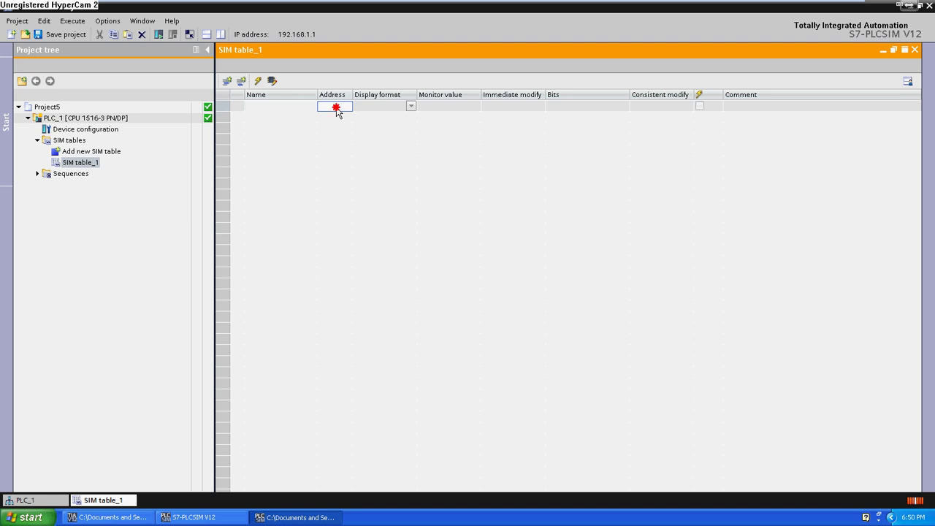
type("i0.0")
key("Return")
type("i0.")
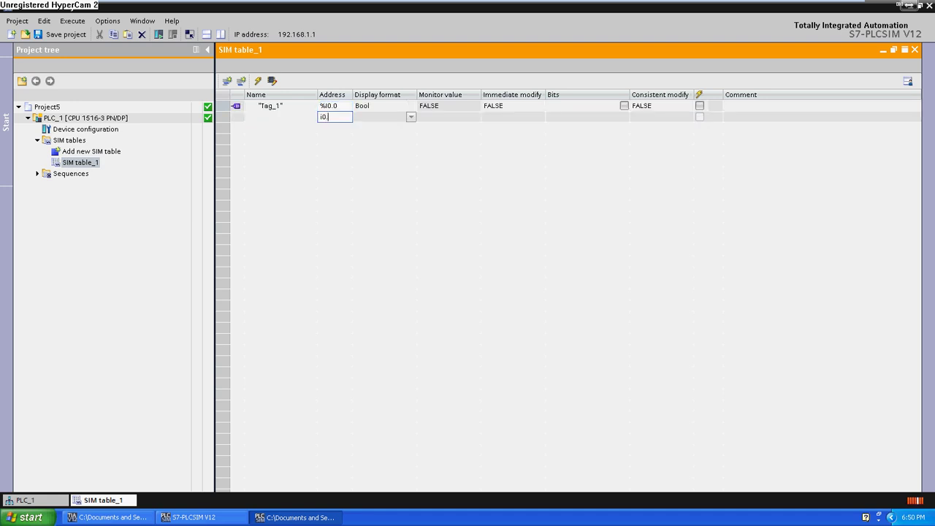
type("1")
key("Return")
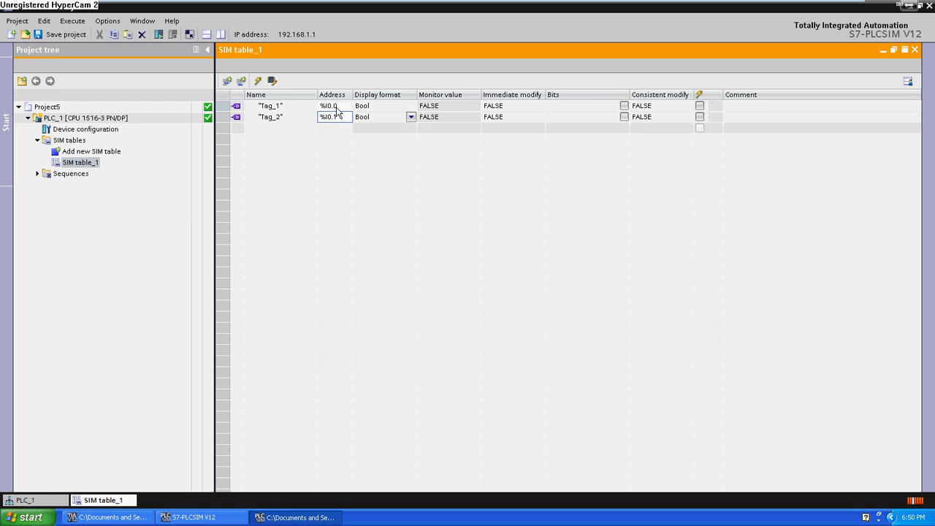
type("q0.0")
key("Return")
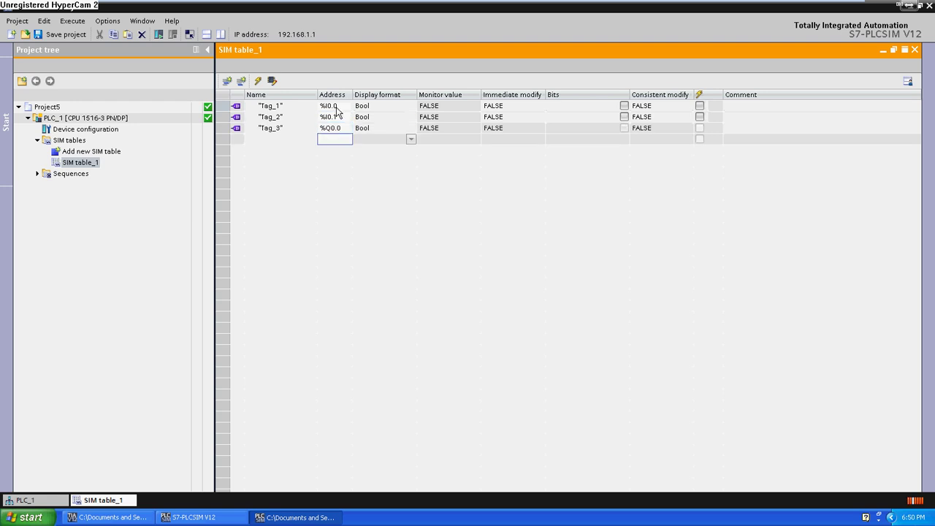
left_click(384, 105)
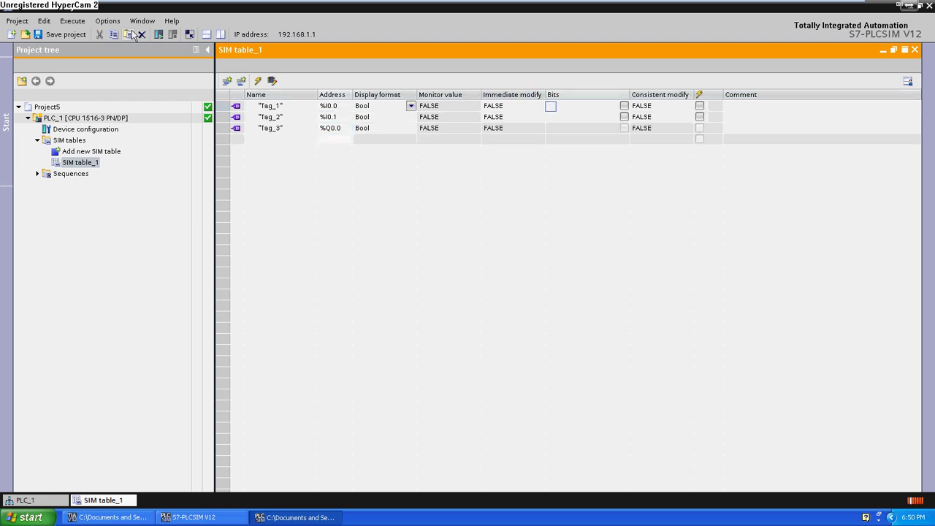
- Open the Main [OB1] ladder program in TIA Portal with monitoring switched on
left_click(143, 518)
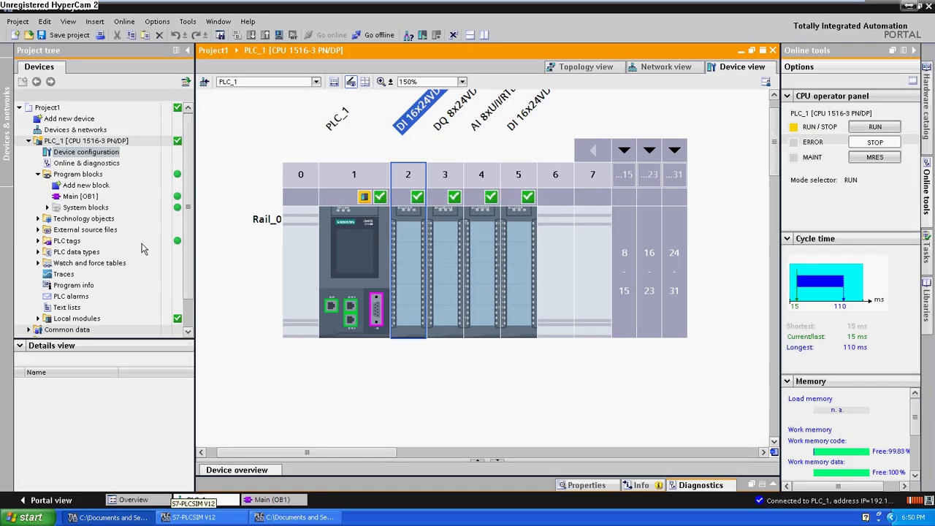
left_click(79, 197)
double_click(78, 197)
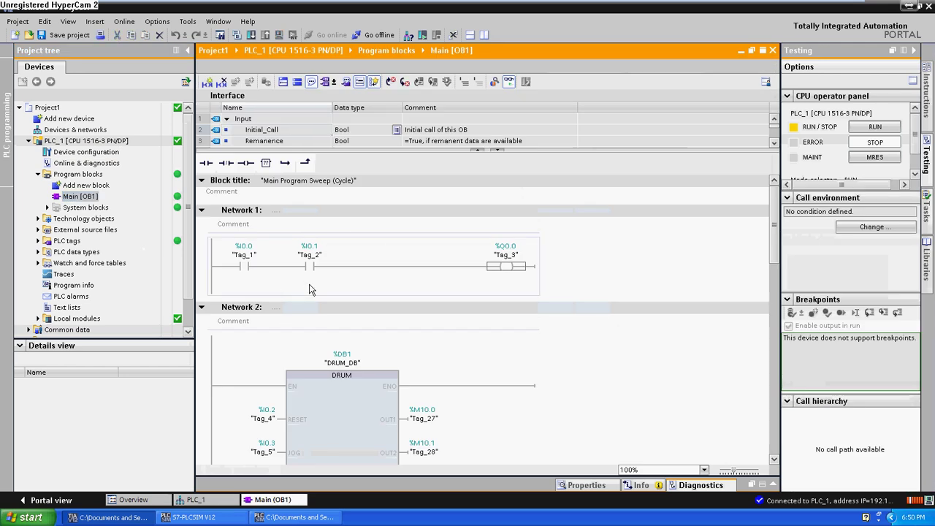
left_click(510, 82)
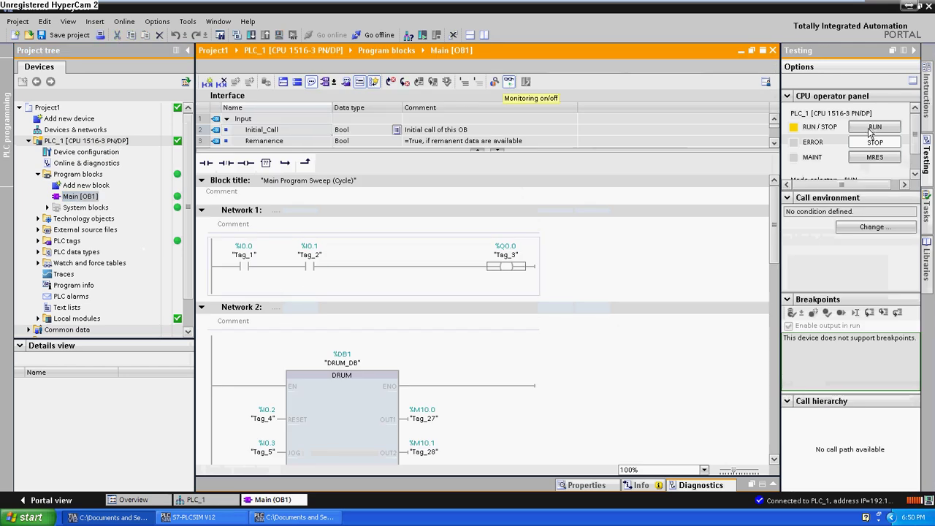
- Put the CPU into RUN mode from the operator panel, then return to SIM table_1
left_click(874, 126)
left_click(495, 278)
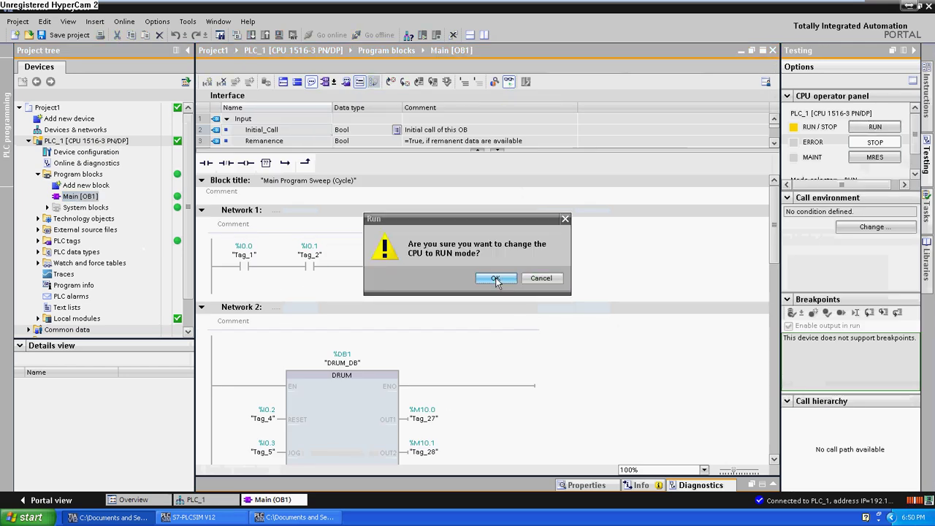
left_click(188, 518)
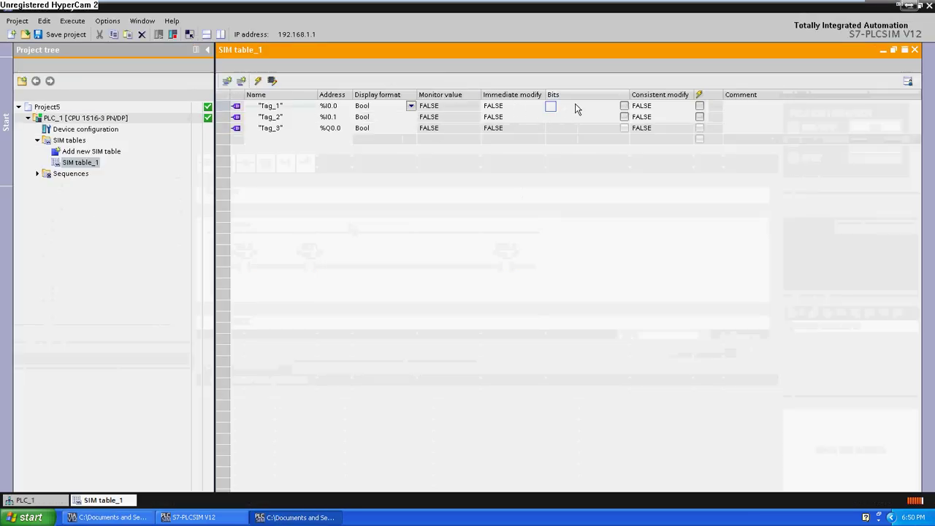
- Set Tag_1 and Tag_2 to TRUE in SIM table_1 and watch the OB1 rung in TIA Portal
left_click(624, 107)
key("alt+Tab")
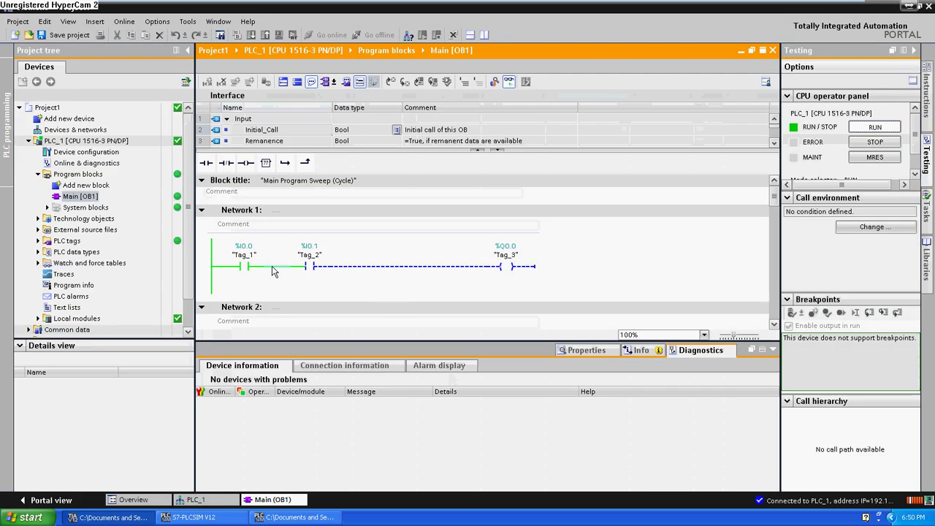
key("alt+Tab")
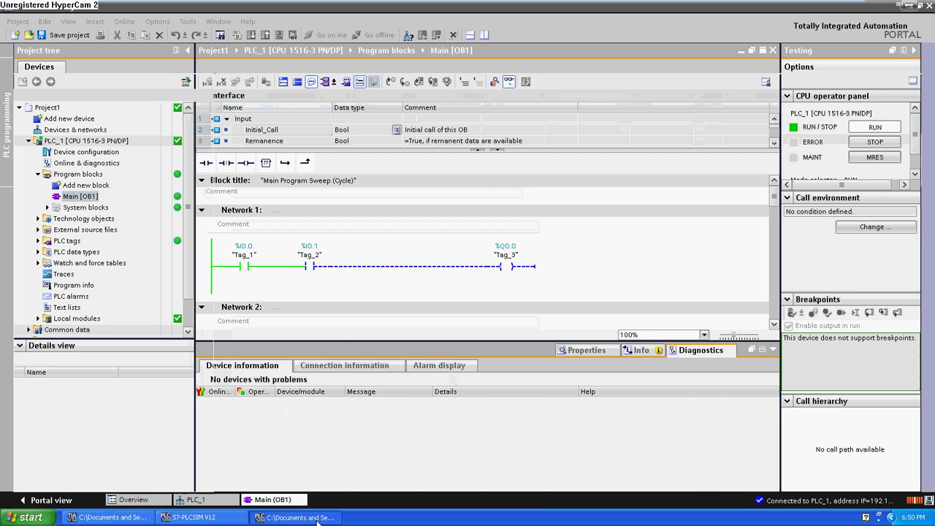
left_click(625, 117)
left_click(625, 117)
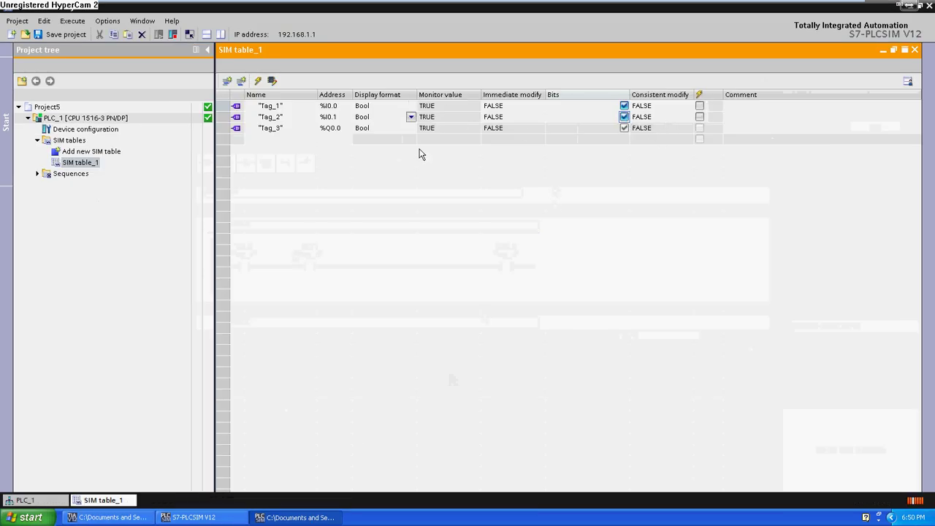
left_click(122, 517)
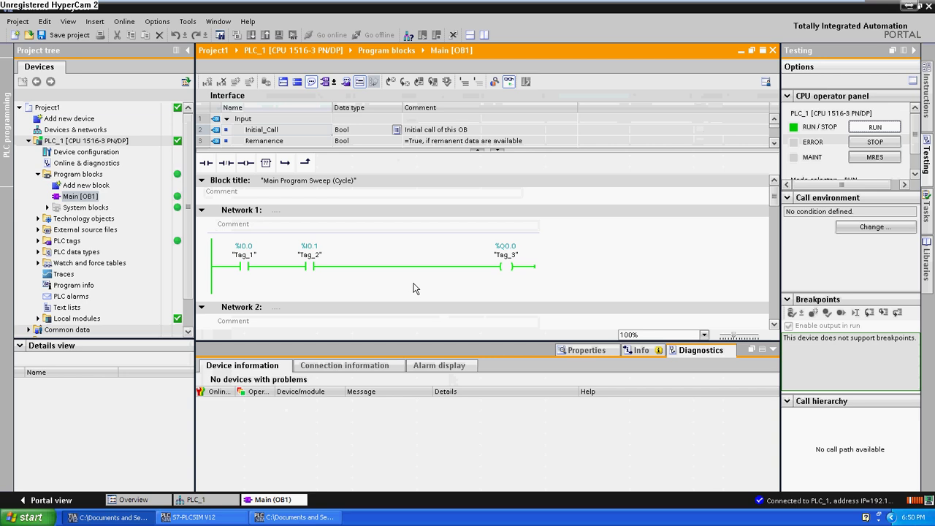
left_click(470, 291)
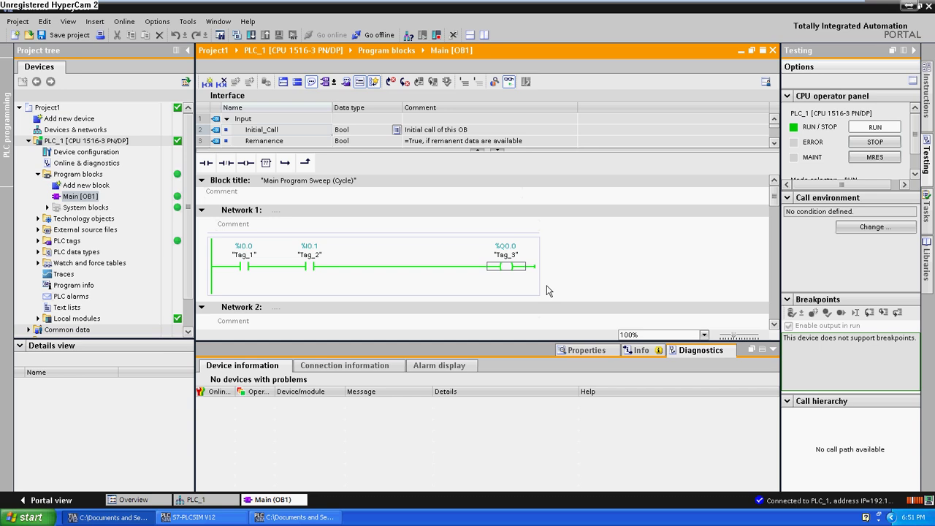
left_click(573, 260)
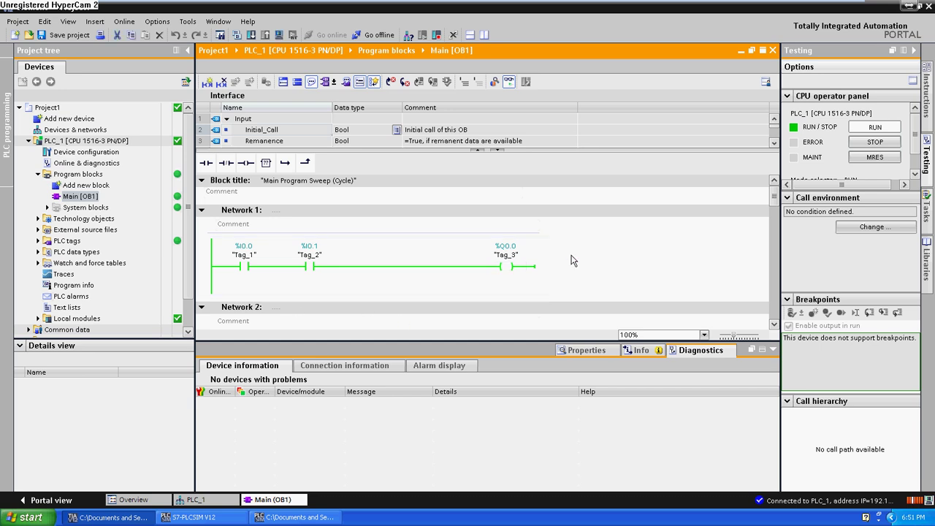
scroll(572, 255, "down", 2)
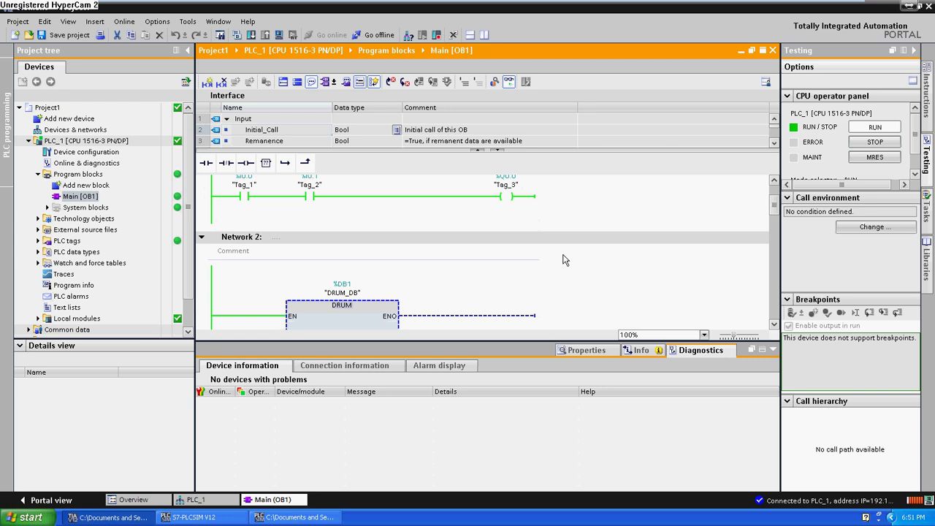
scroll(564, 261, "up", 2)
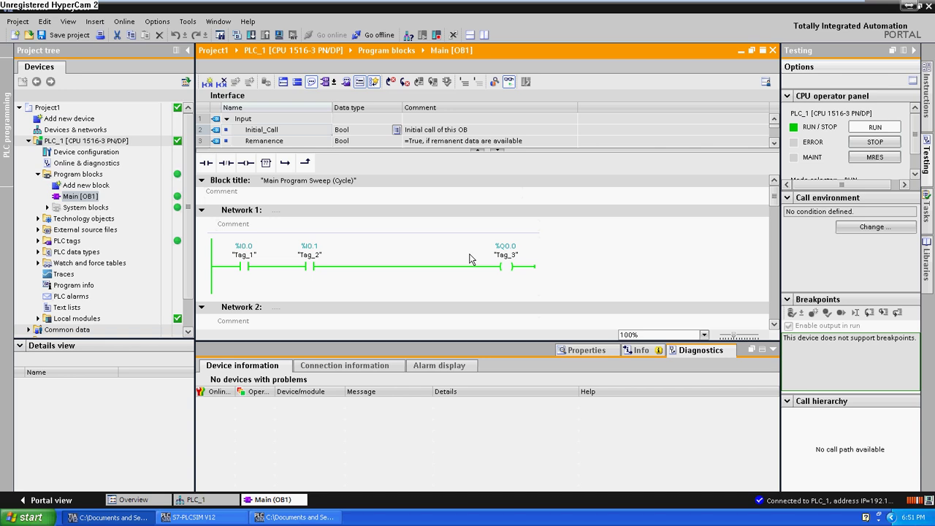
scroll(470, 257, "down", 2)
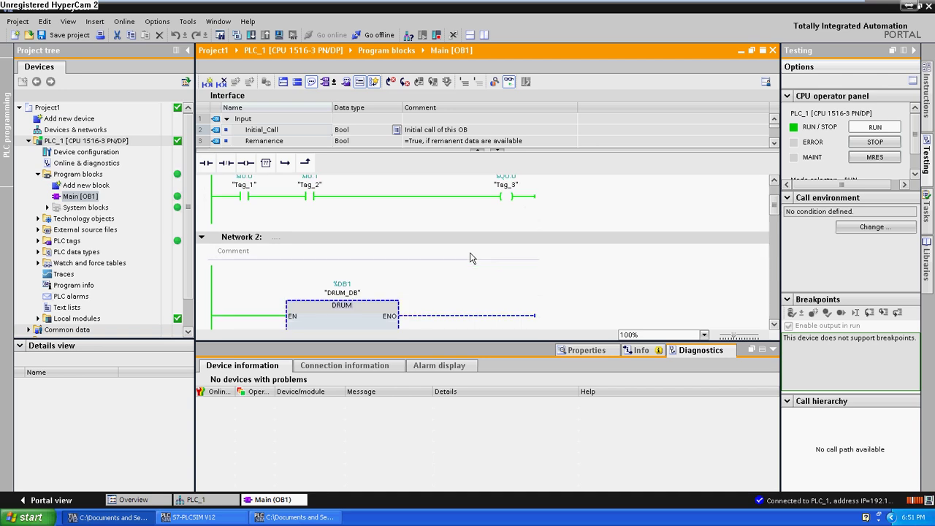
scroll(470, 257, "up", 2)
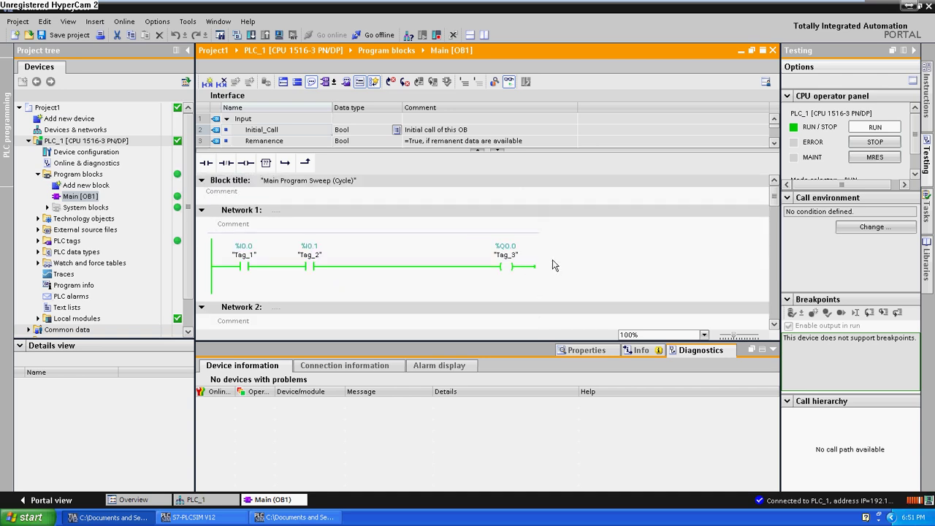
- Go offline from PLC_1 and reopen its device configuration with the inspector collapsed
left_click(377, 35)
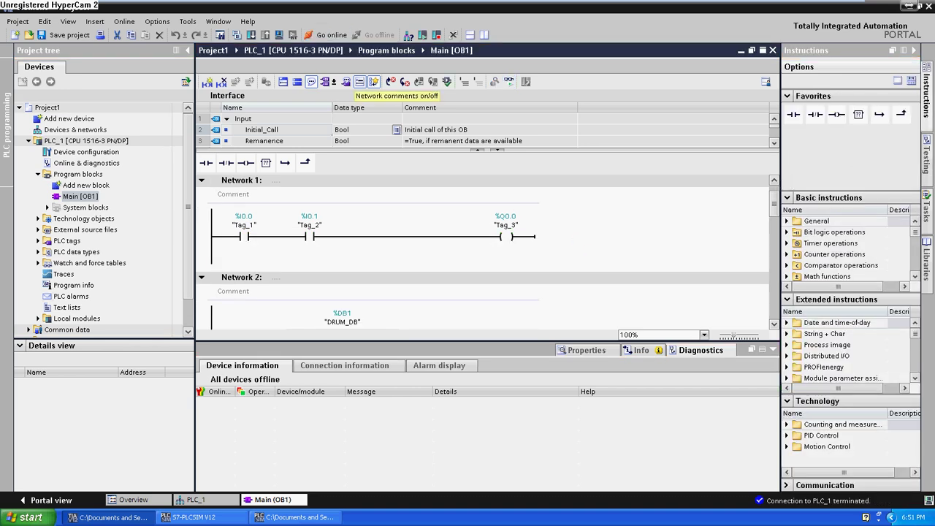
left_click(779, 343)
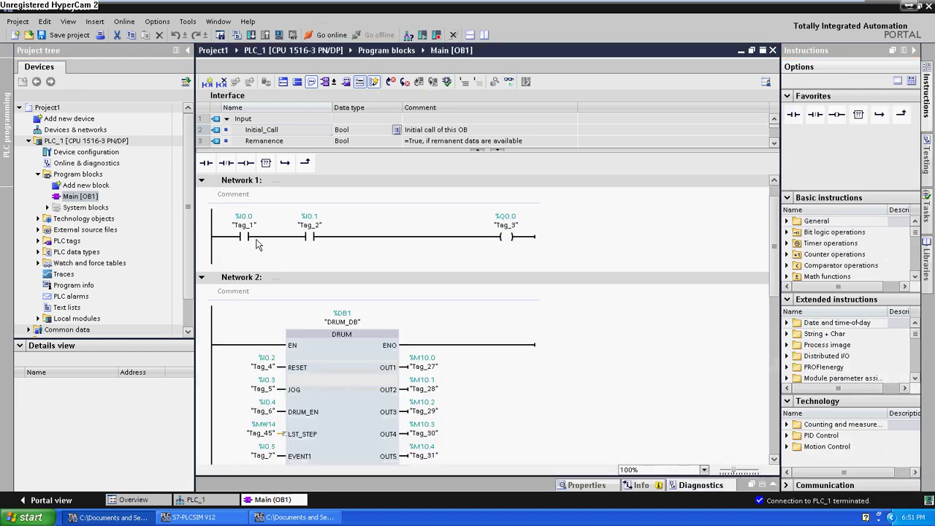
double_click(100, 152)
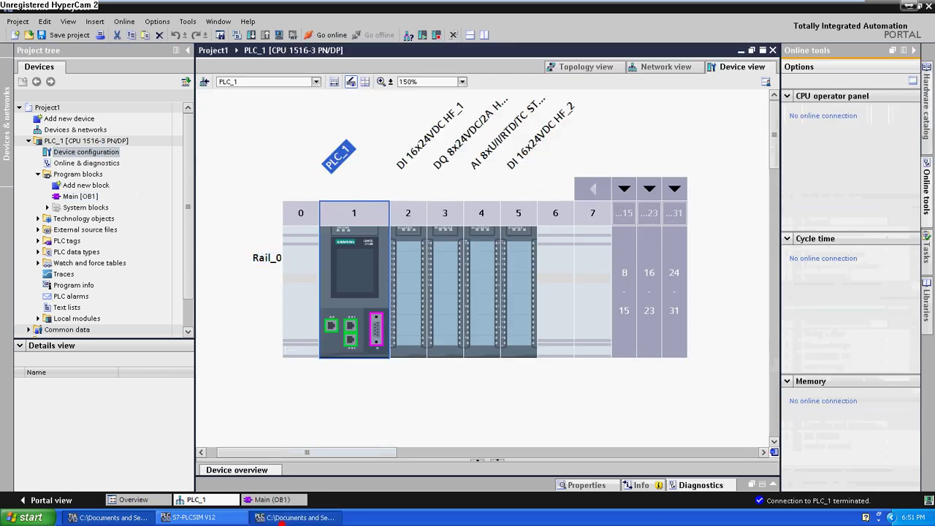
- Show Help > Installed software, listing Portal, STEP 7 Professional and WinCC at V12 Update 1
left_click(216, 517)
left_click(216, 518)
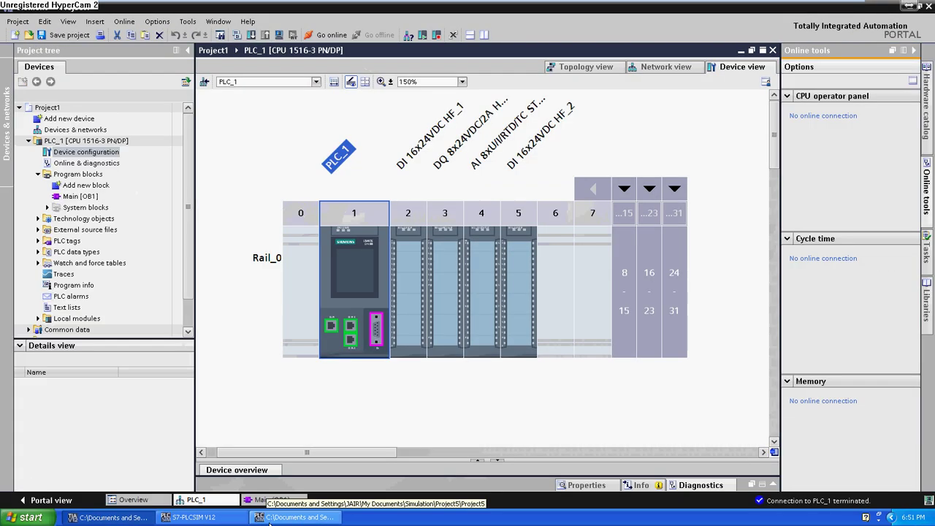
left_click(248, 22)
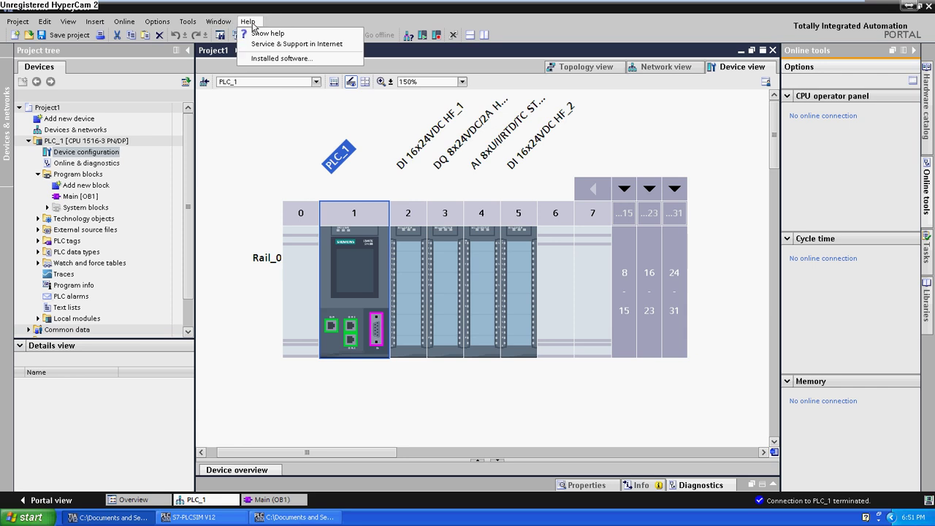
left_click(278, 58)
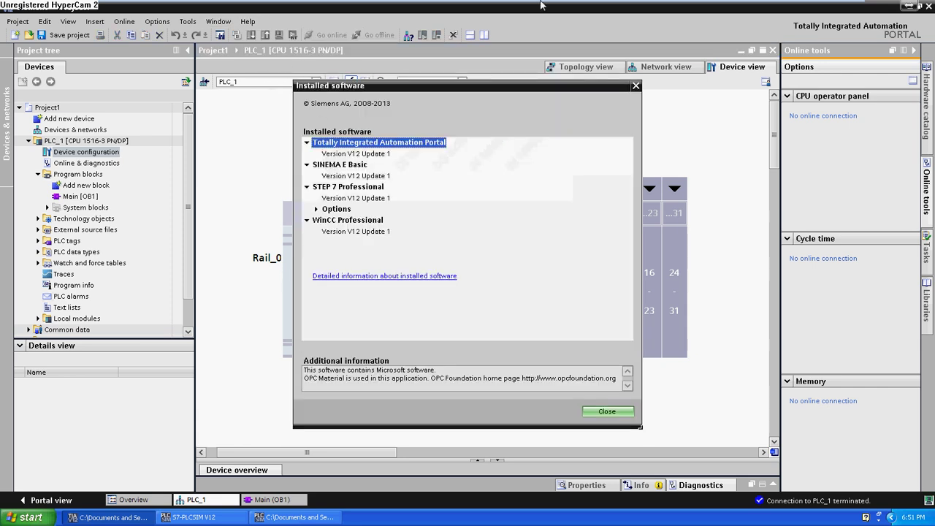